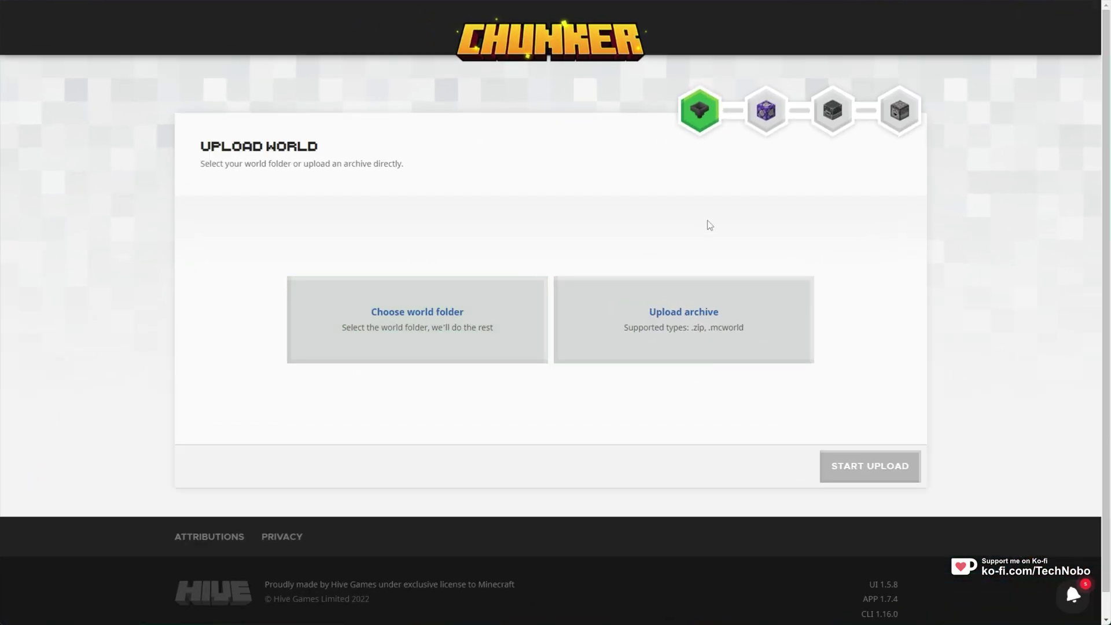
Open the Texture Test world from Minecraft's single-player world list
double_click(496, 584)
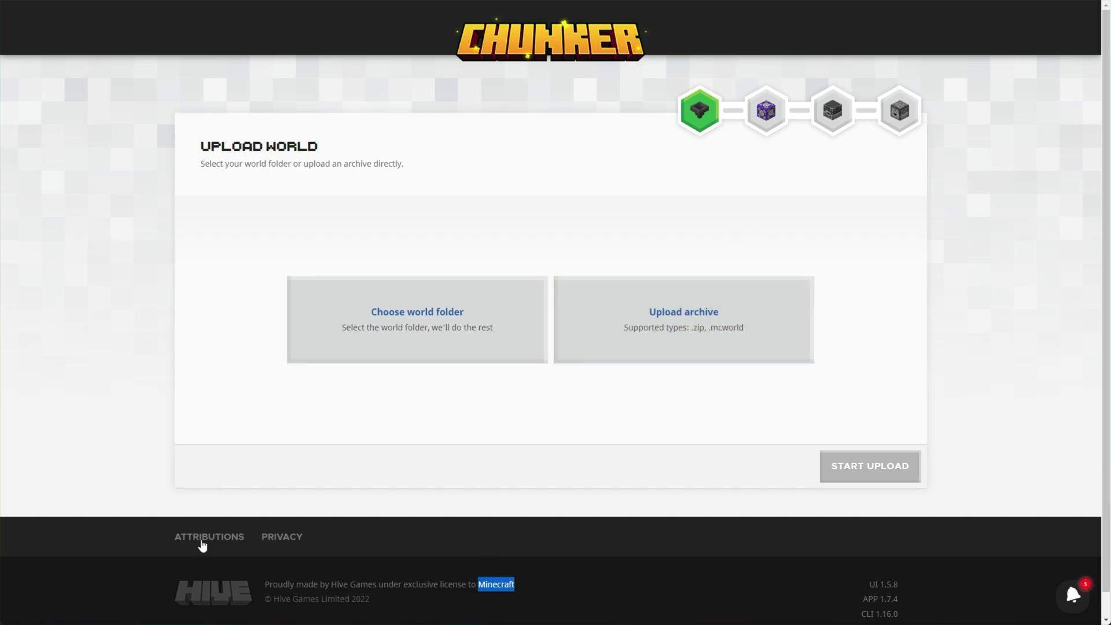
scroll(496, 501, down, 1)
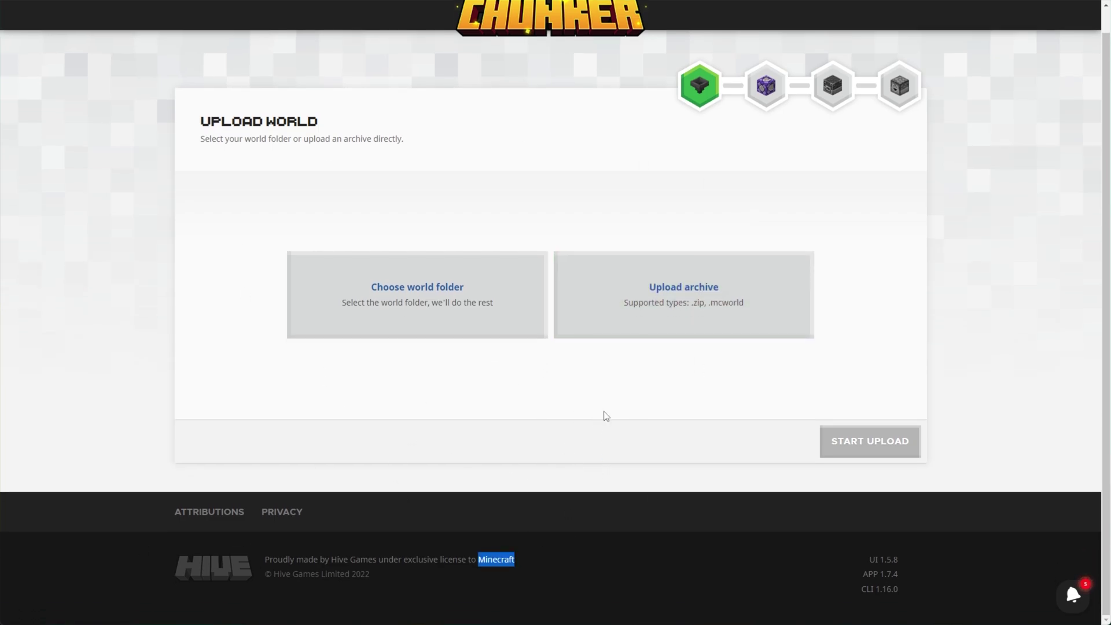
drag(275, 574, 351, 574)
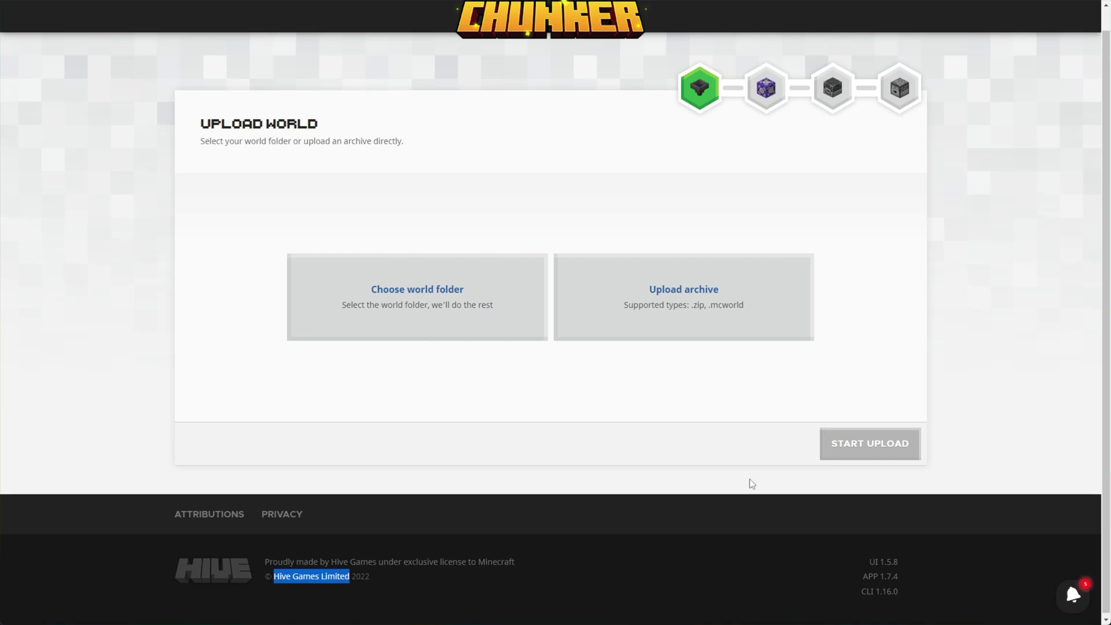
scroll(822, 399, up, 1)
click(898, 310)
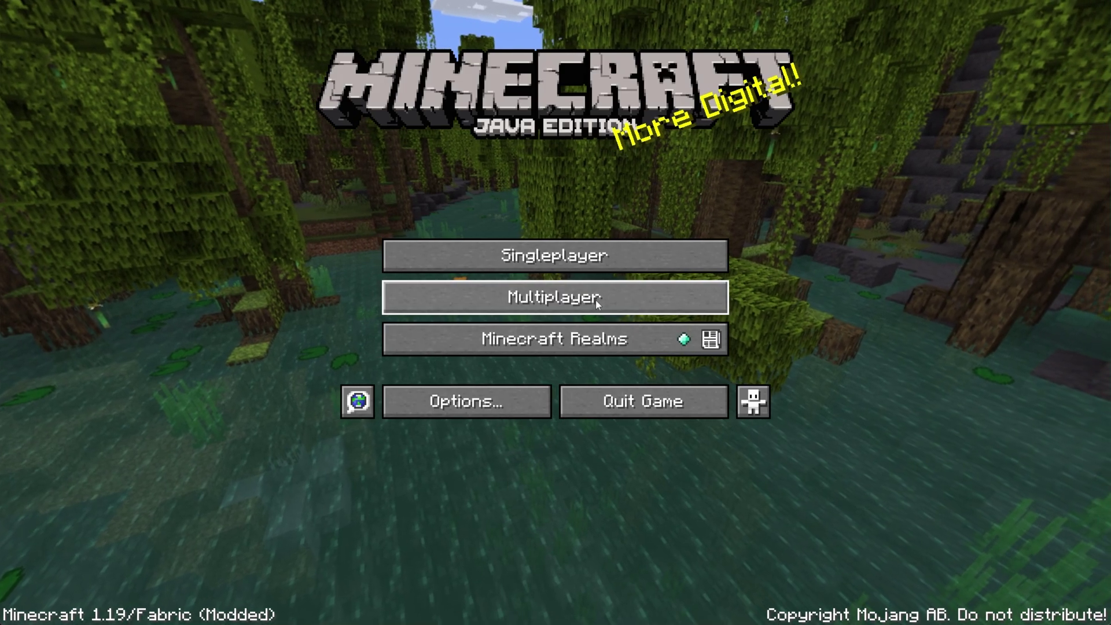
click(575, 270)
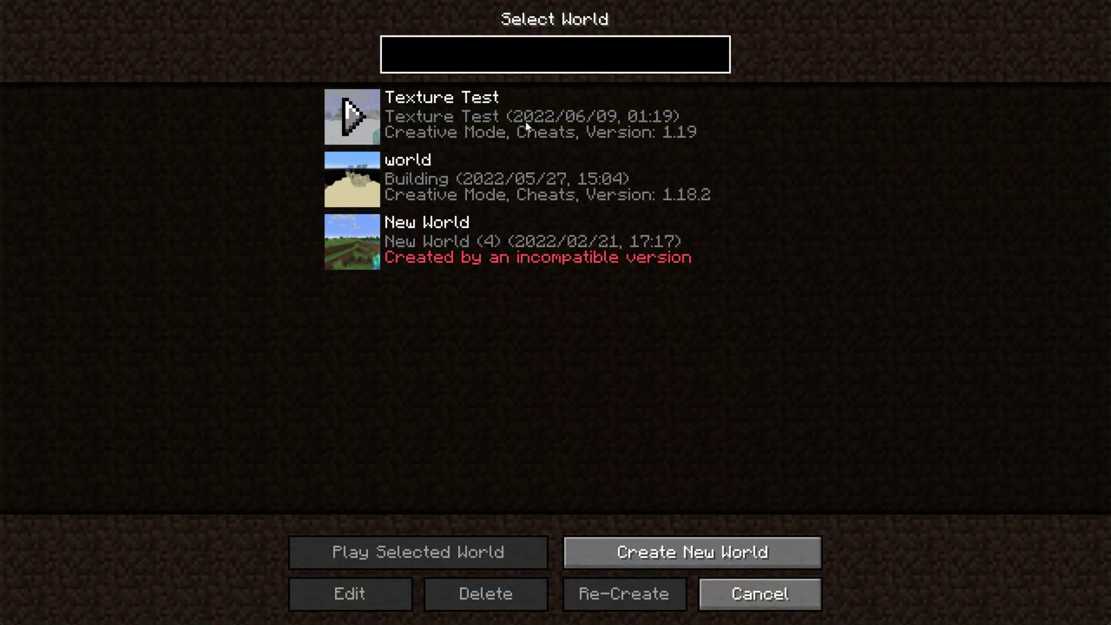
click(362, 124)
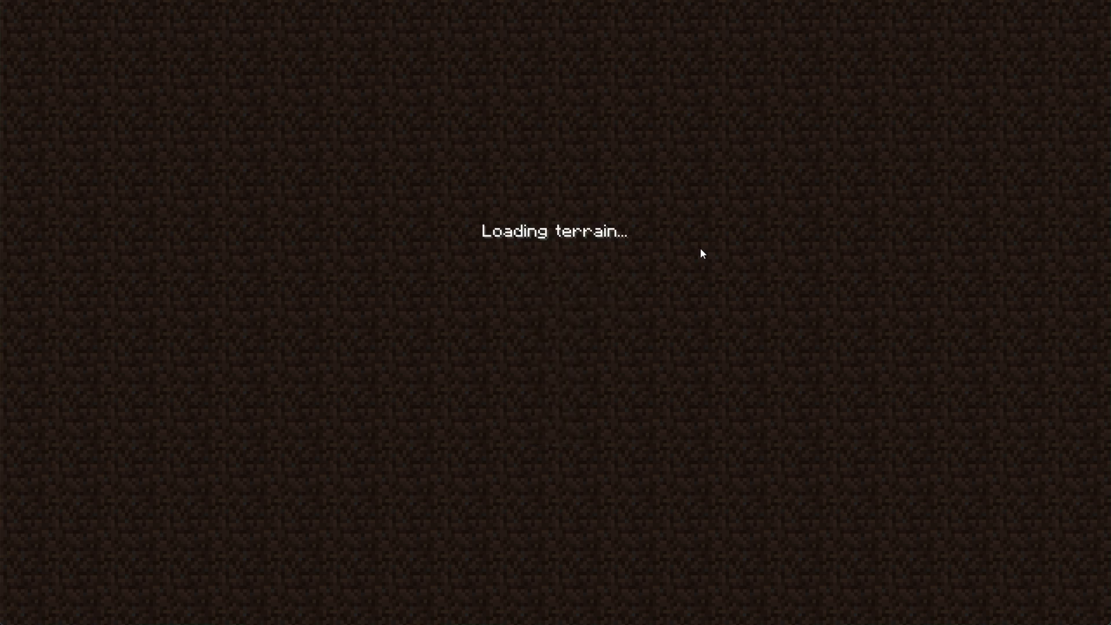
Walk through and around the wooden beach house, then save and quit the world
key(w)
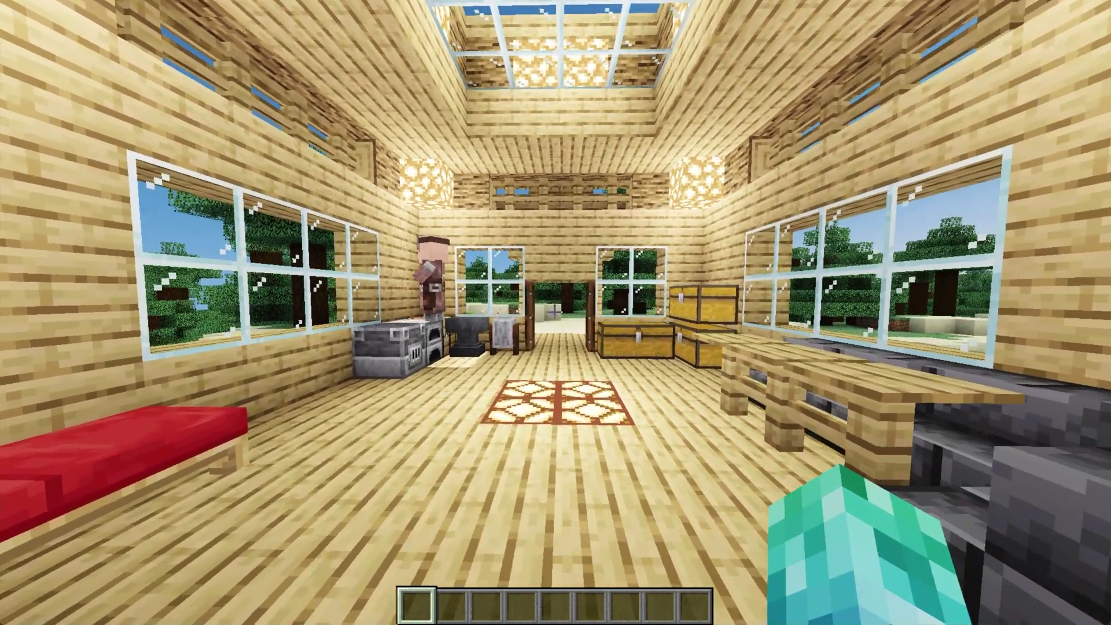
key(w)
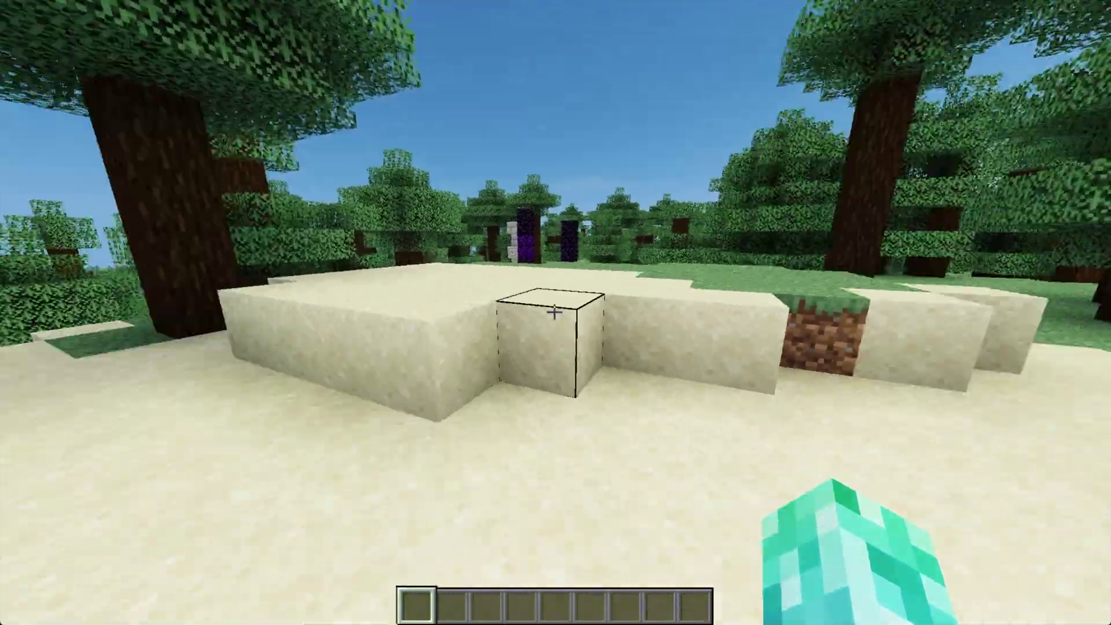
mouse_move(555, 313)
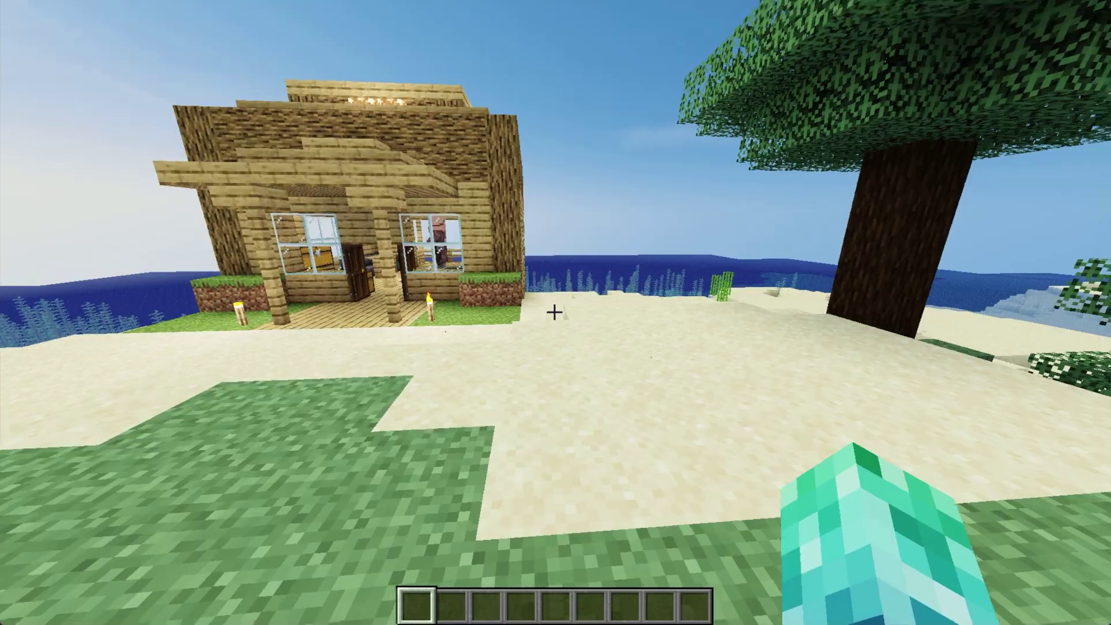
key(w)
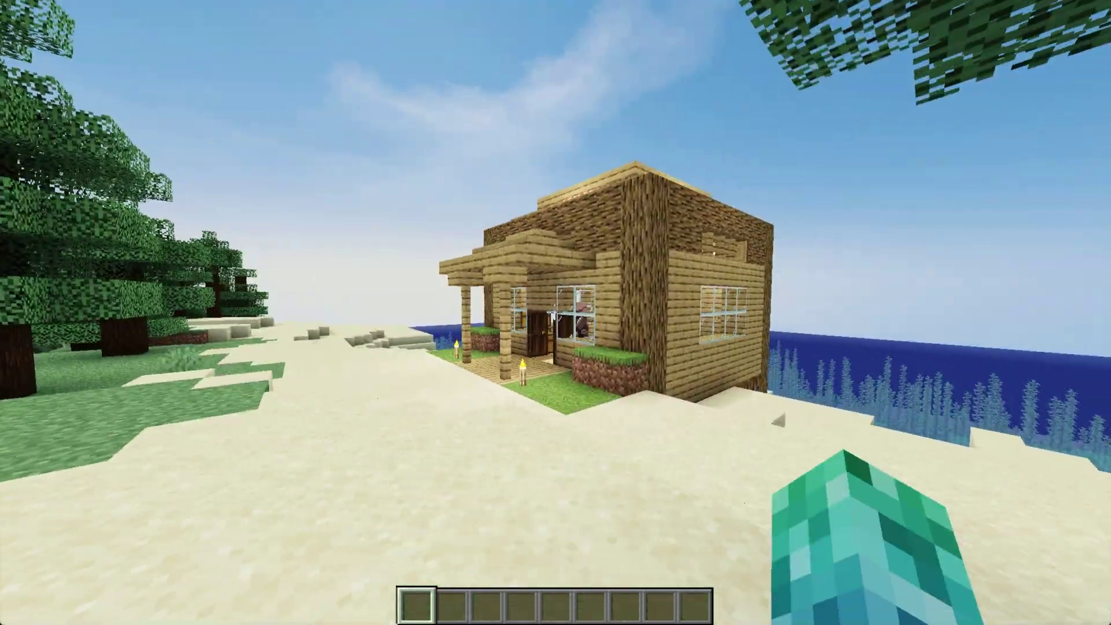
mouse_move(555, 312)
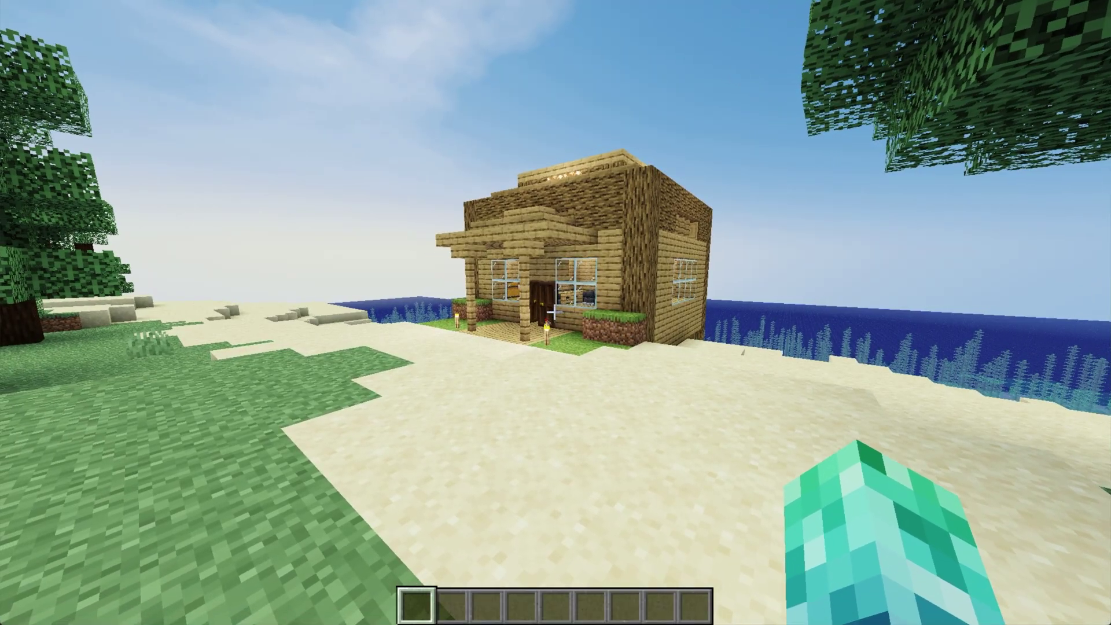
key(a)
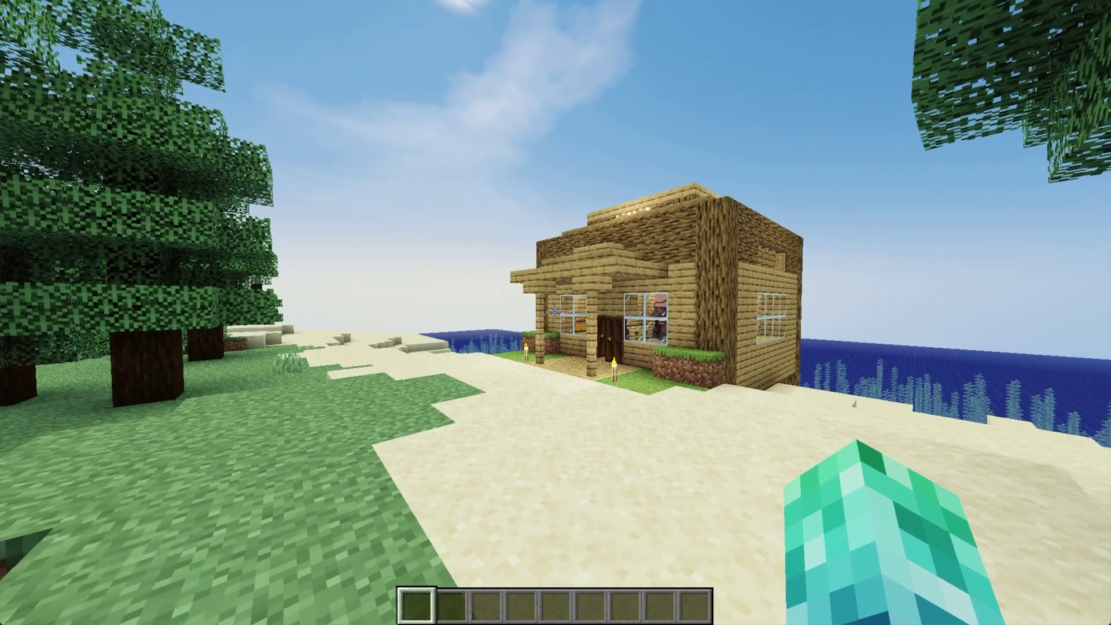
key(d)
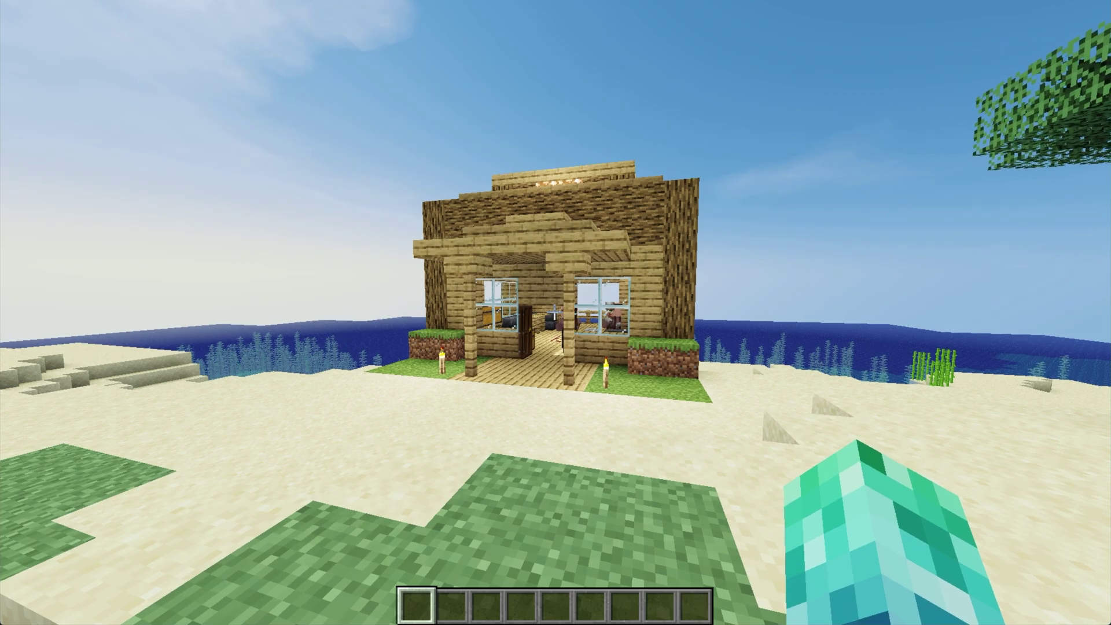
key(Escape)
click(753, 404)
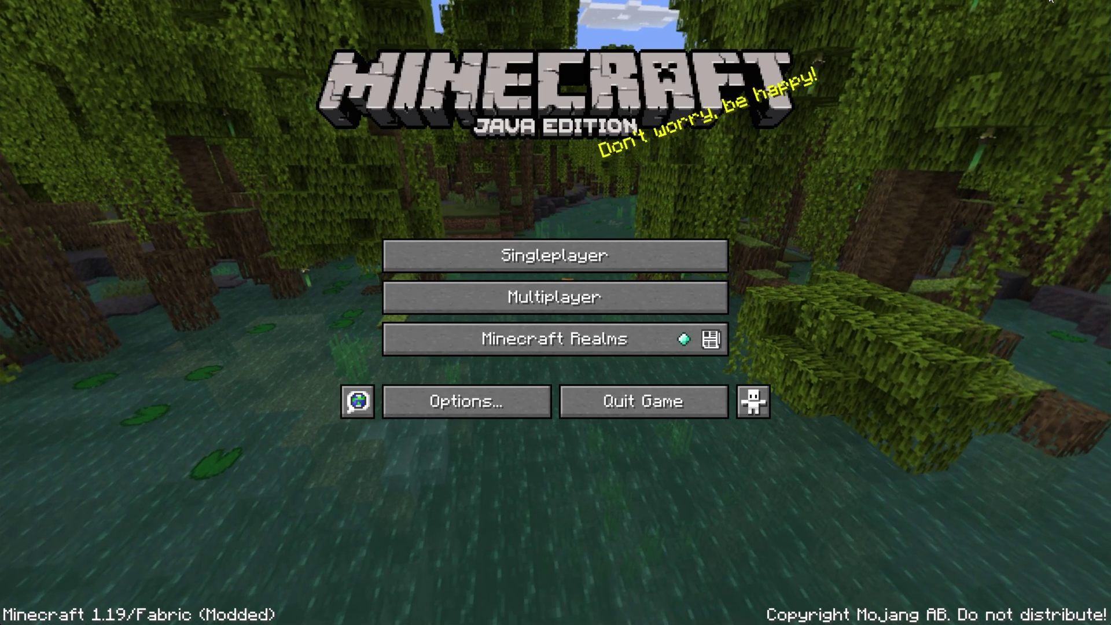
Go to %AppData%\.minecraft\saves and select the Texture Test world folder
key(super+r)
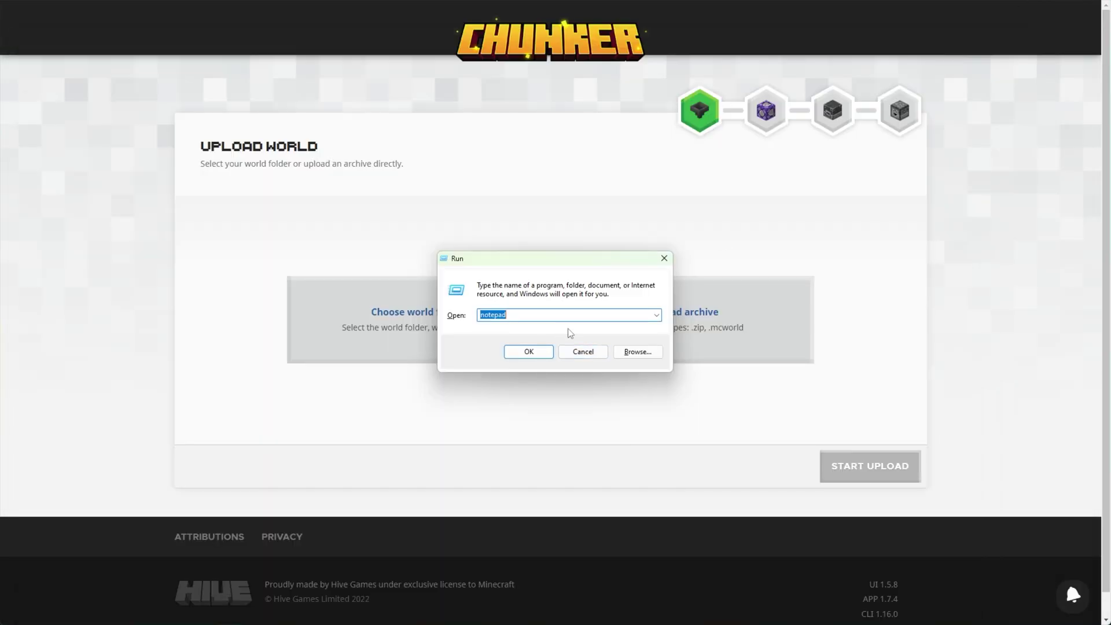
text(%App)
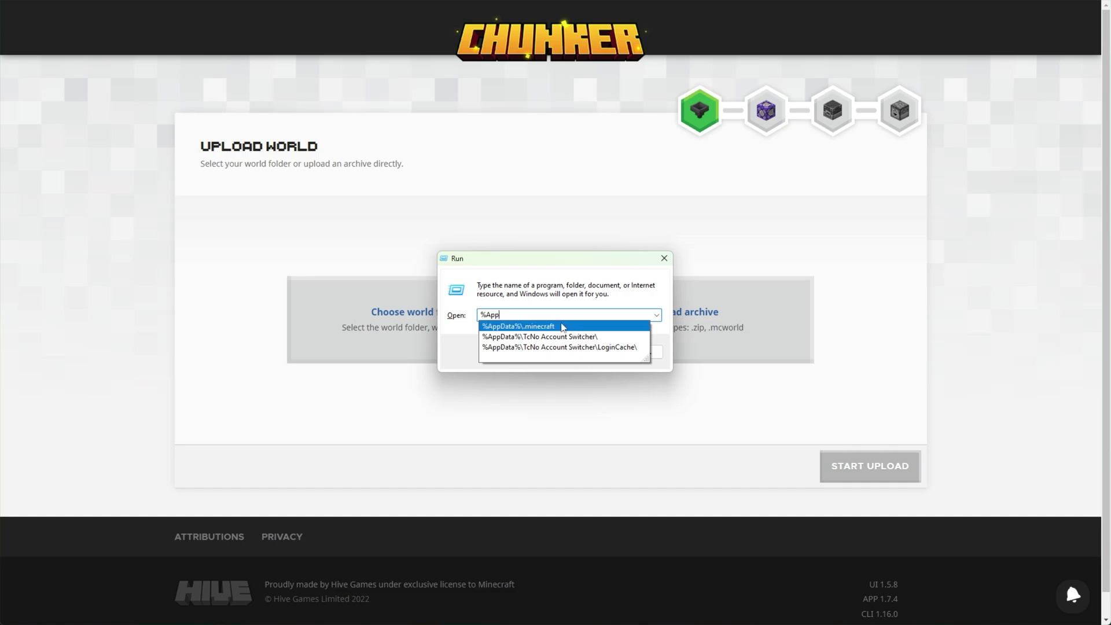
click(540, 327)
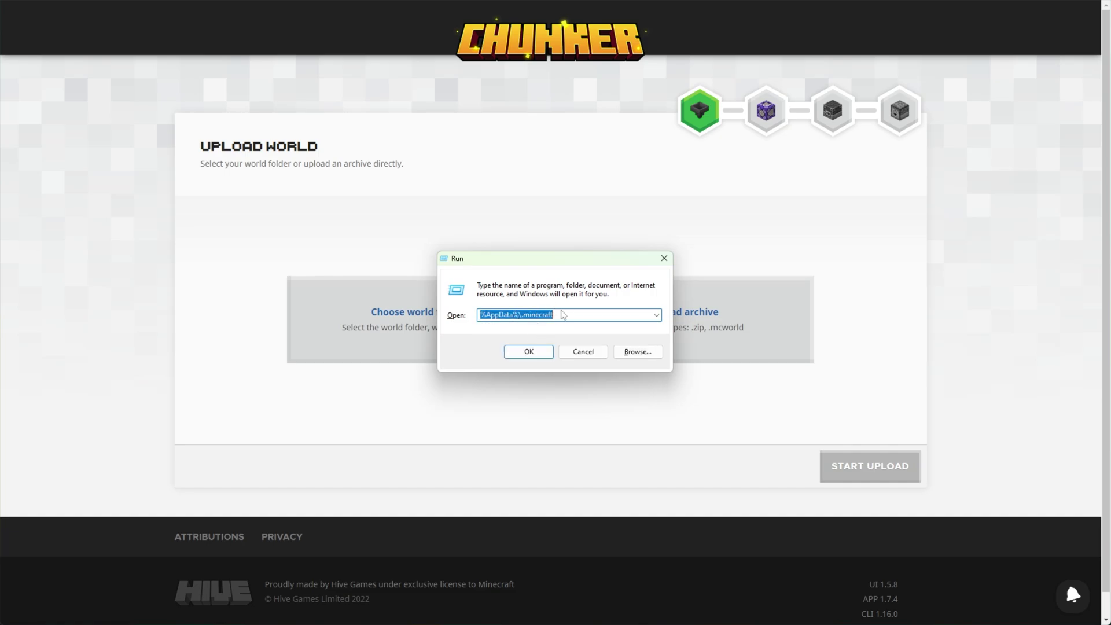
click(541, 355)
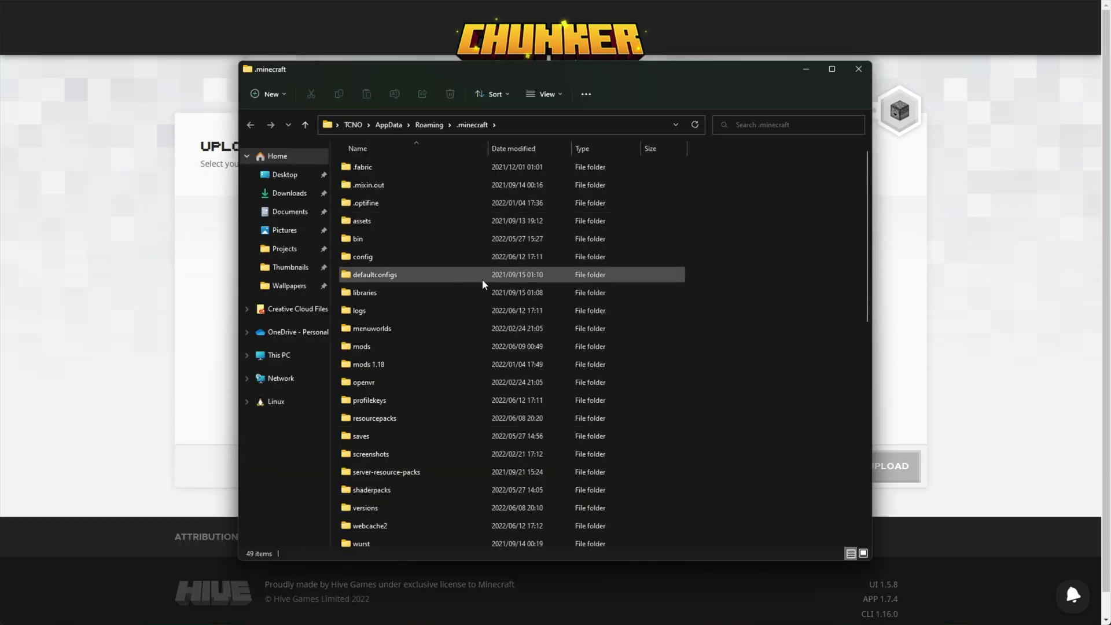
double_click(388, 436)
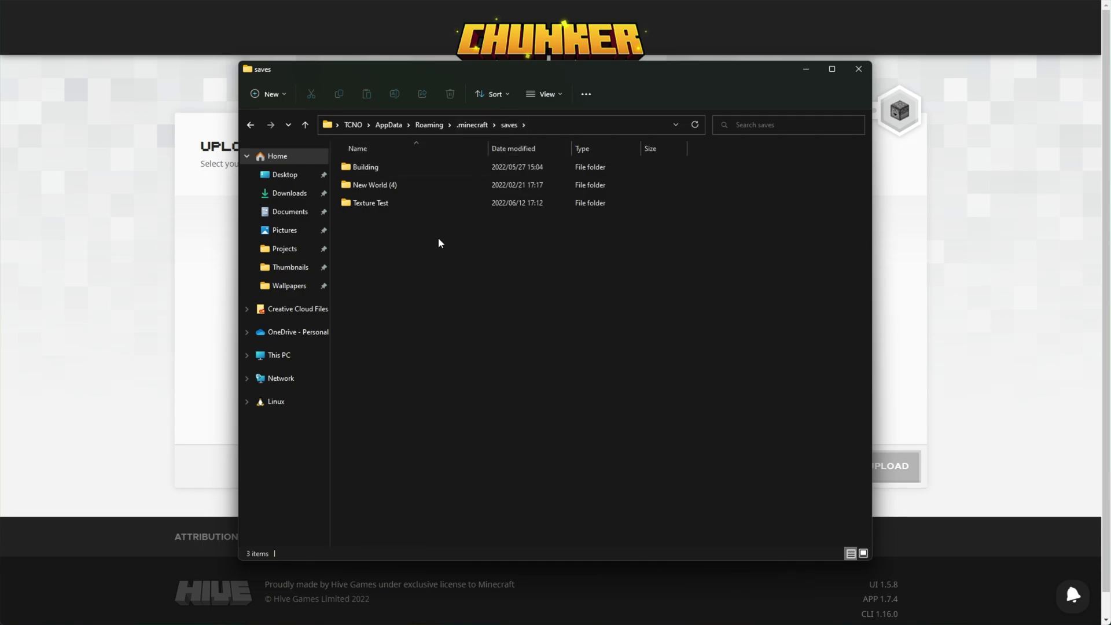
click(358, 204)
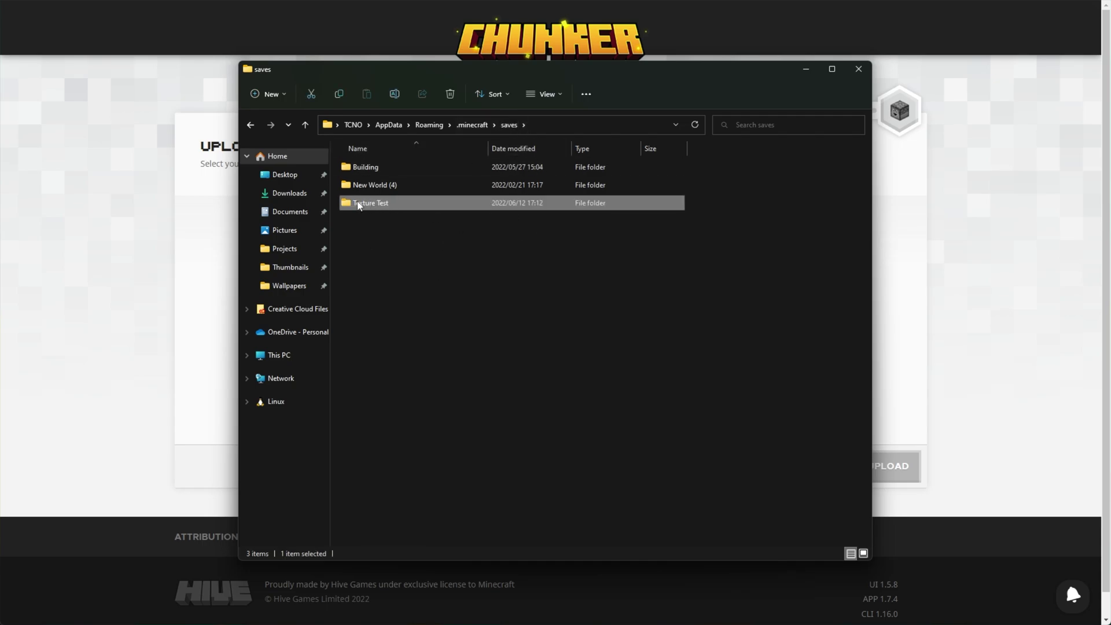
Check Texture Test's folder properties: 123 MB on disk across 78 files and 12 folders
right_click(428, 204)
click(463, 611)
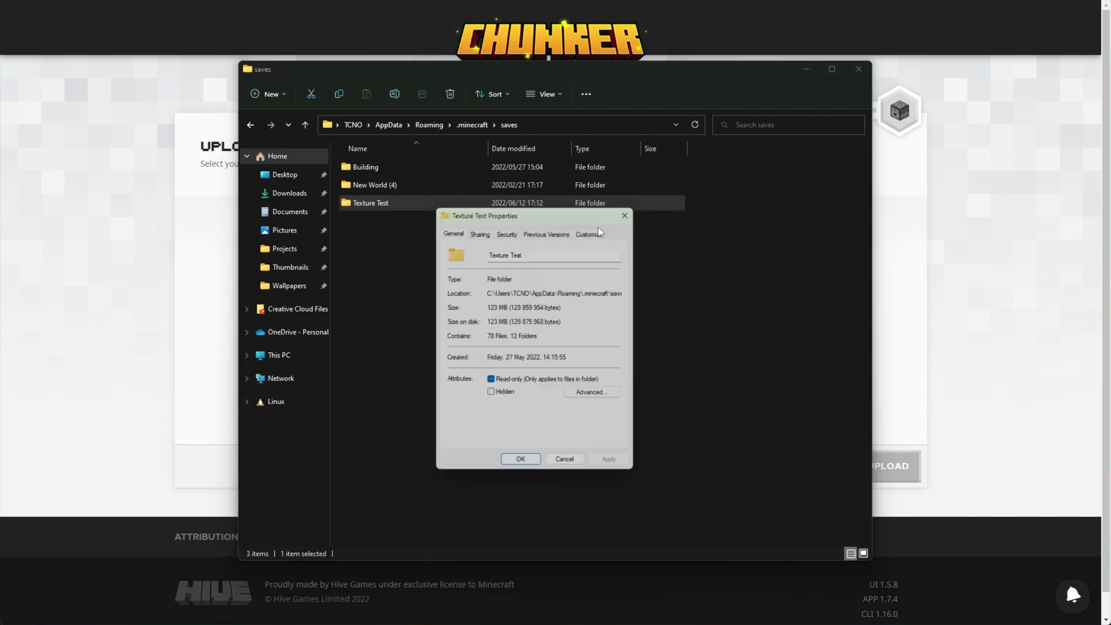
drag(576, 212, 595, 182)
drag(598, 293, 430, 289)
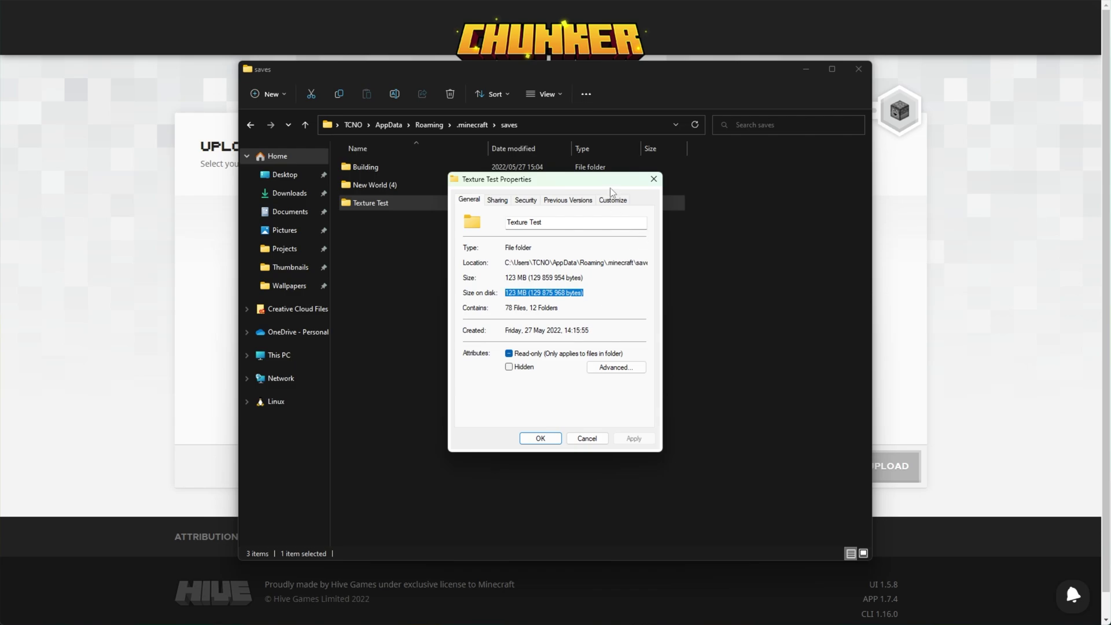
click(653, 179)
Compress the Texture Test folder into Texture Test.zip
right_click(431, 205)
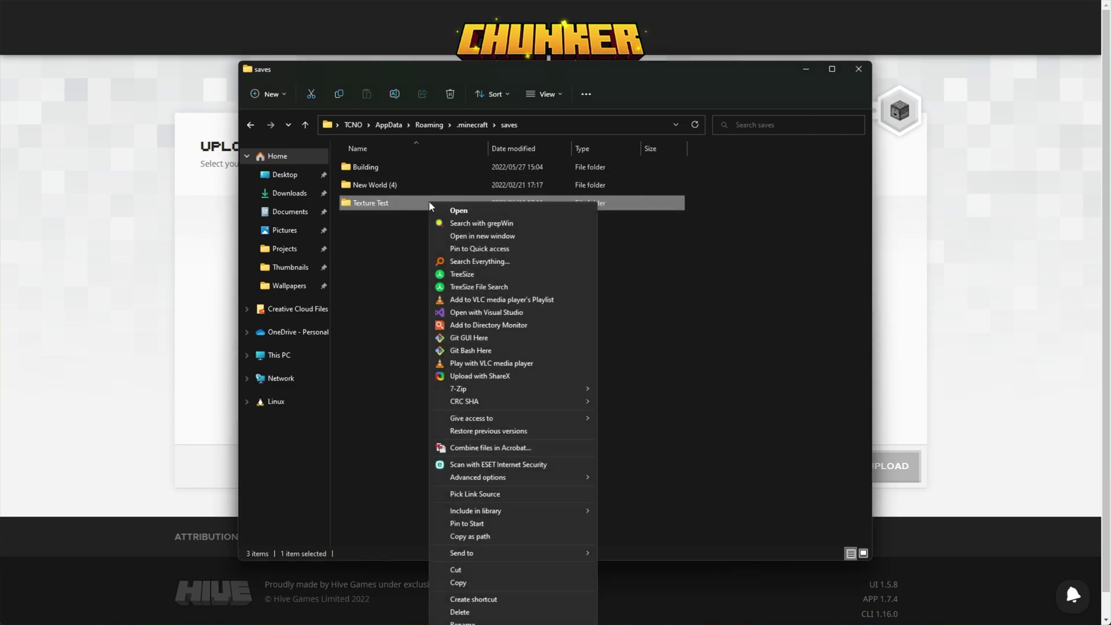
mouse_move(513, 557)
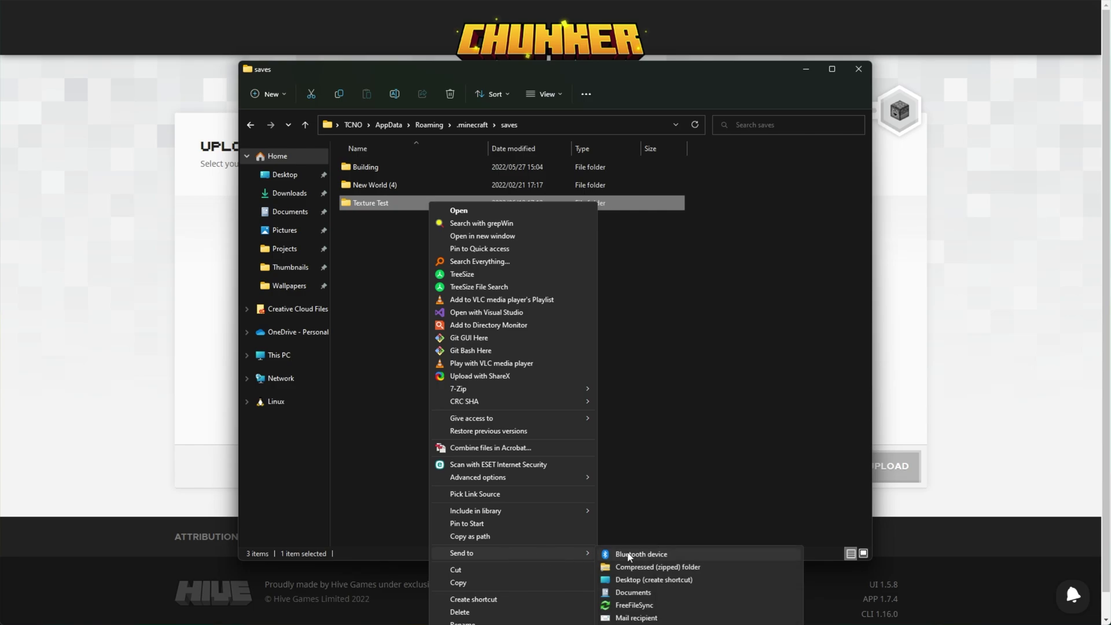
click(704, 566)
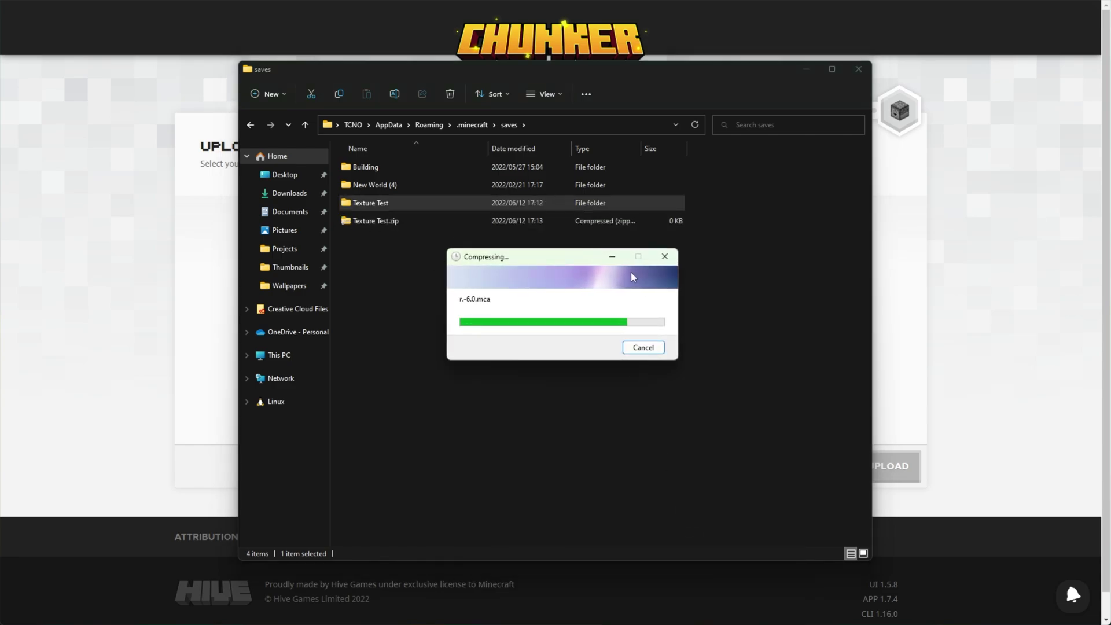
click(623, 239)
Compare the 93,197 KB zip's size with the original folder's properties
click(609, 224)
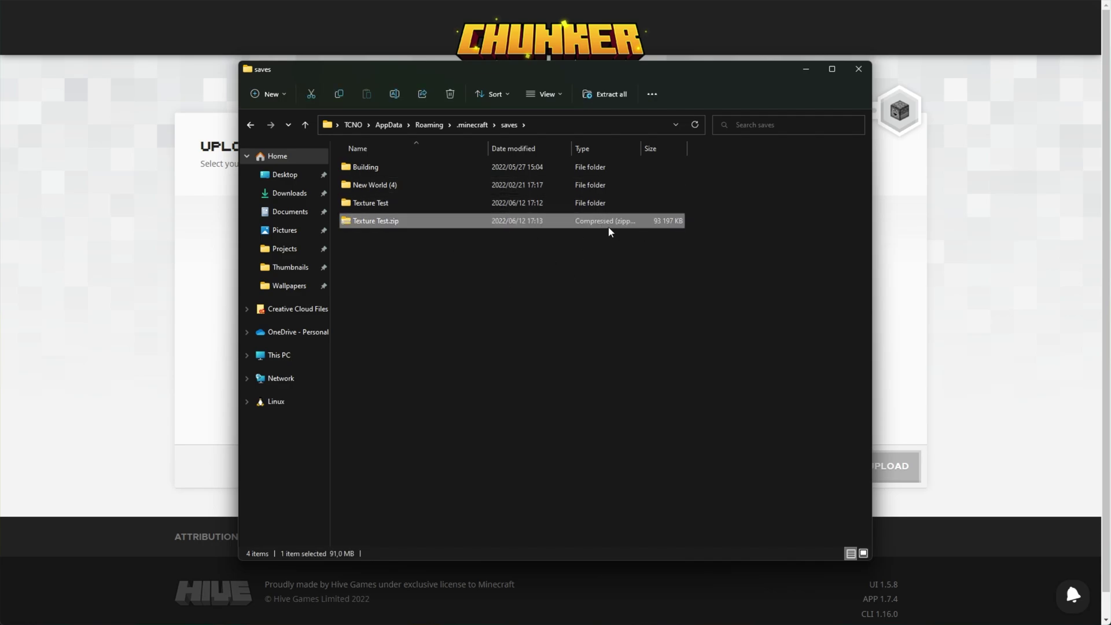
click(650, 200)
key(alt+Return)
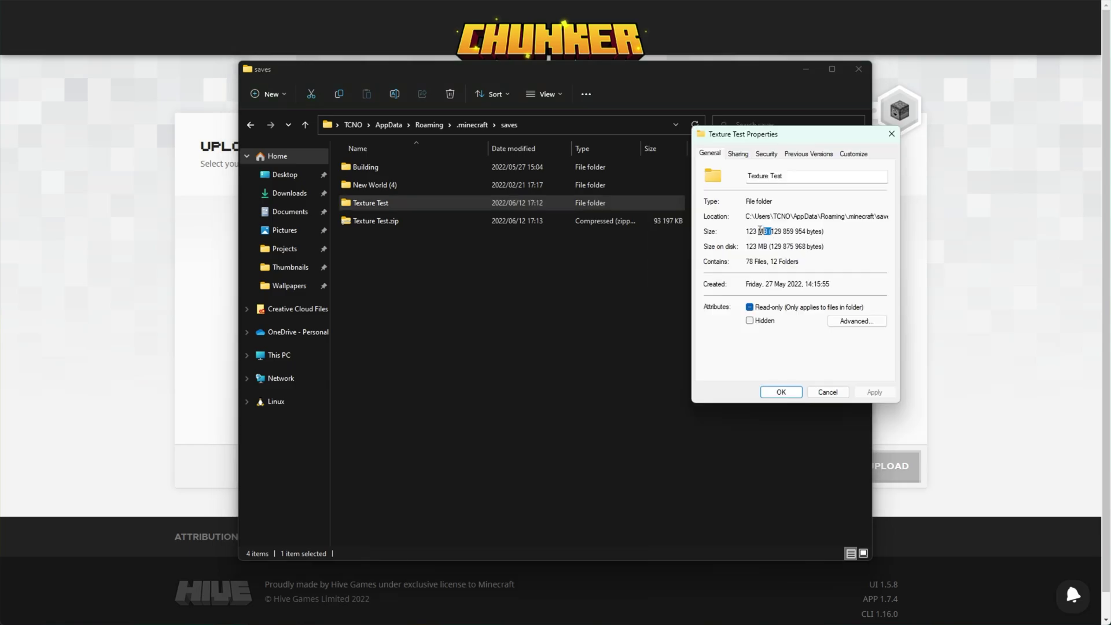
click(838, 233)
click(889, 138)
Copy the saves folder path from the address bar and close File Explorer
click(581, 124)
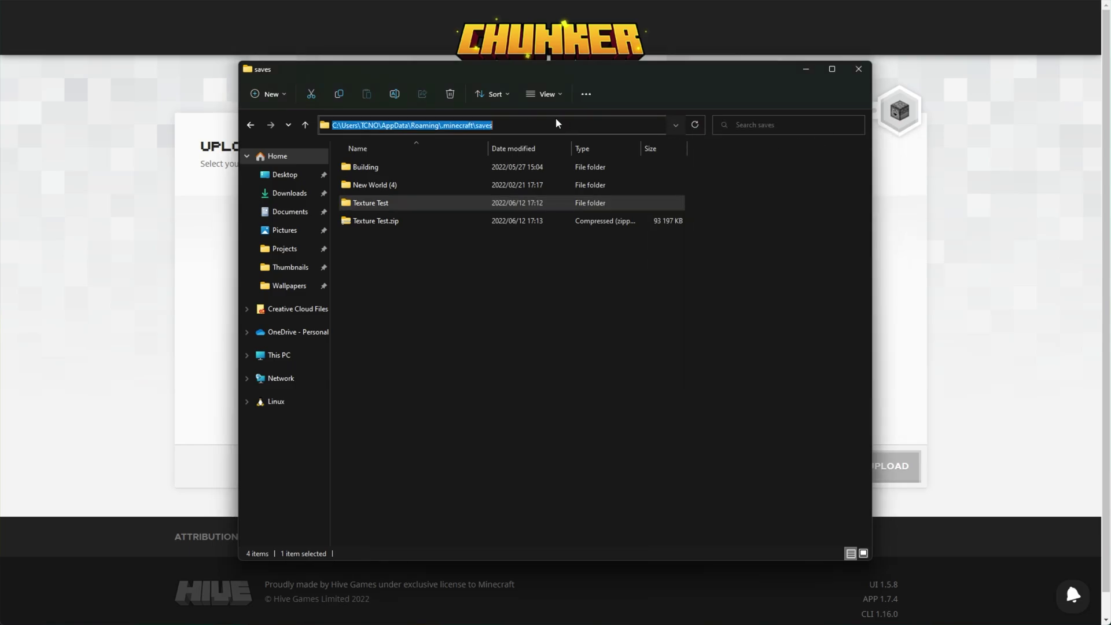
right_click(490, 123)
click(543, 166)
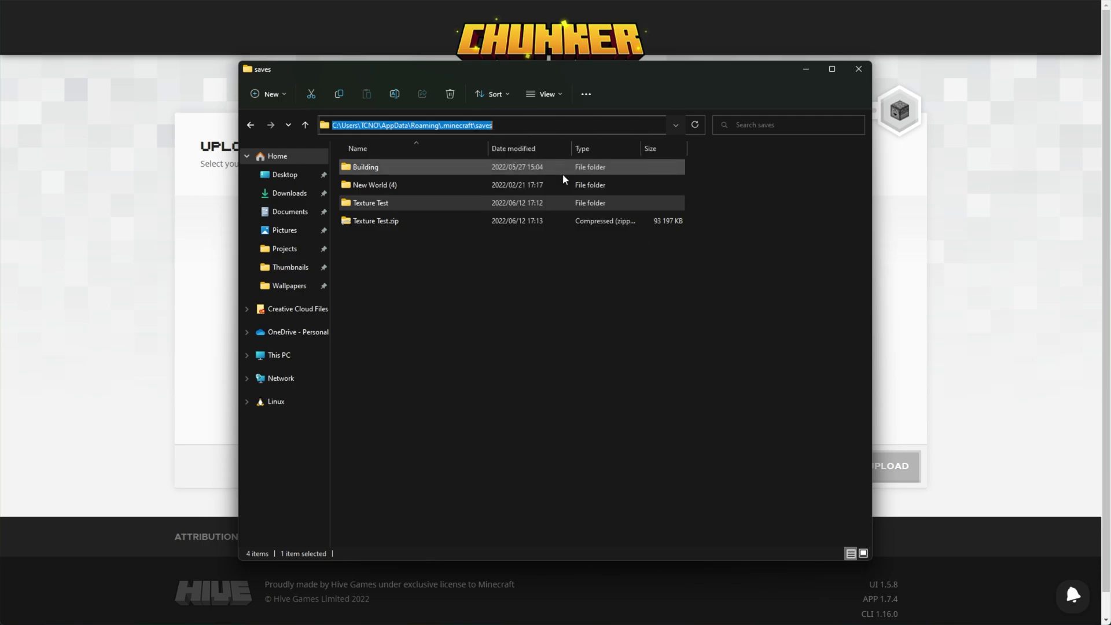
key(alt+F4)
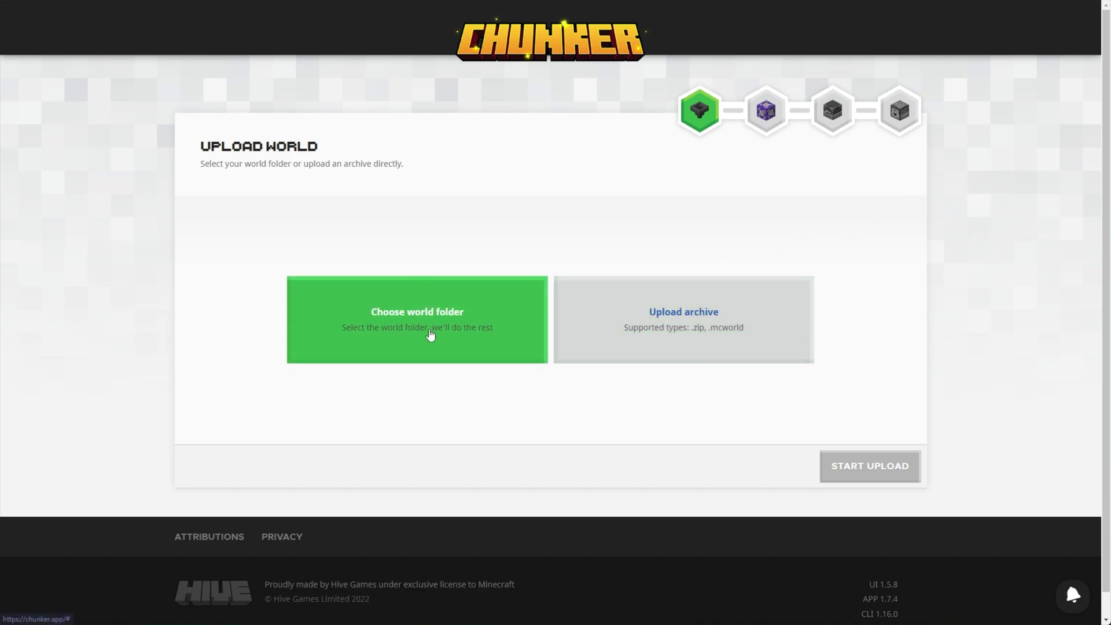
Upload Texture Test.zip from the pasted .minecraft\saves path and start the upload
click(451, 330)
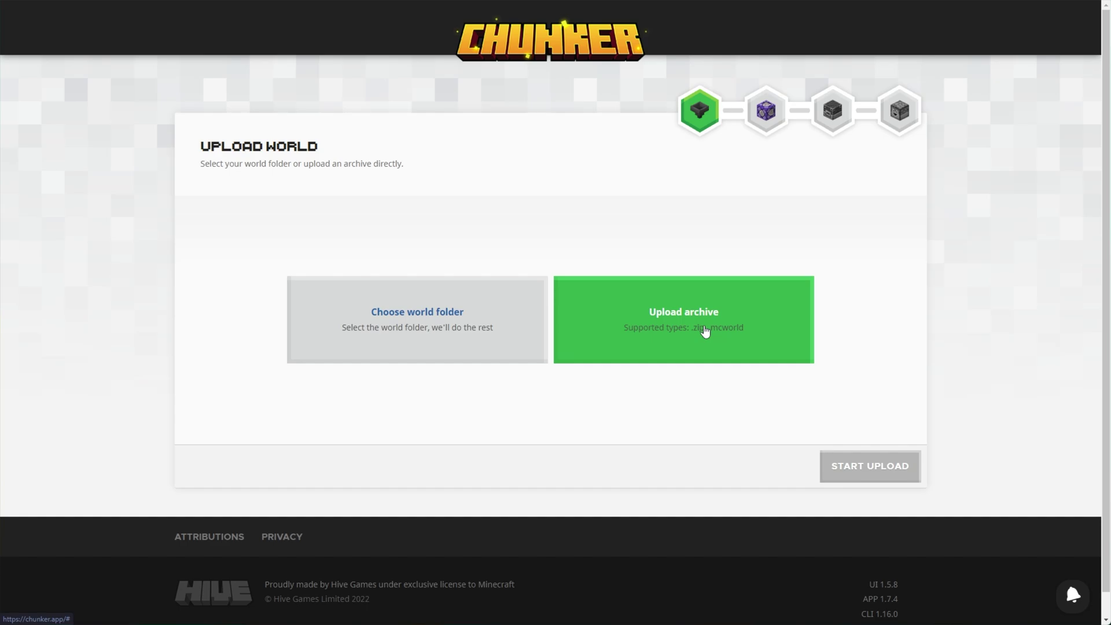
click(752, 309)
click(611, 138)
key(ctrl+v)
key(Return)
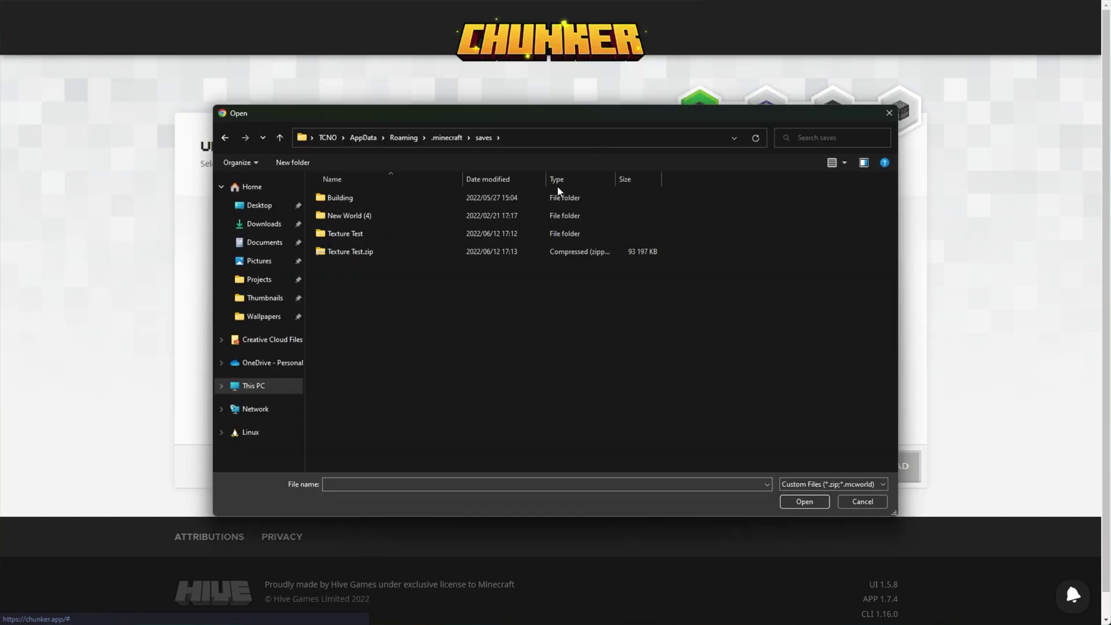
click(571, 254)
click(796, 502)
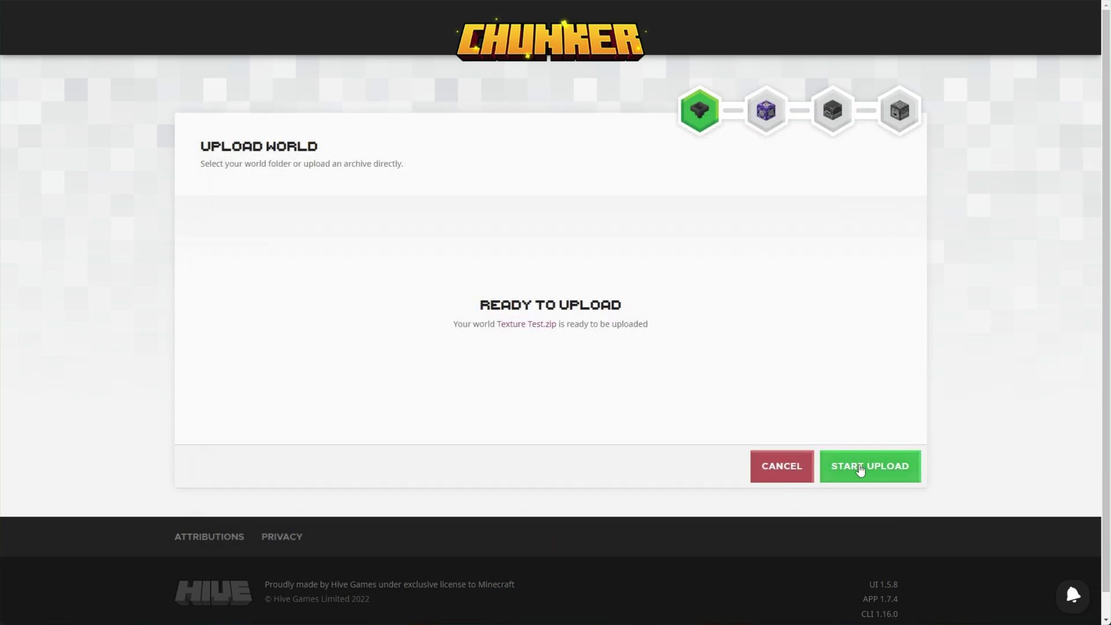
click(860, 467)
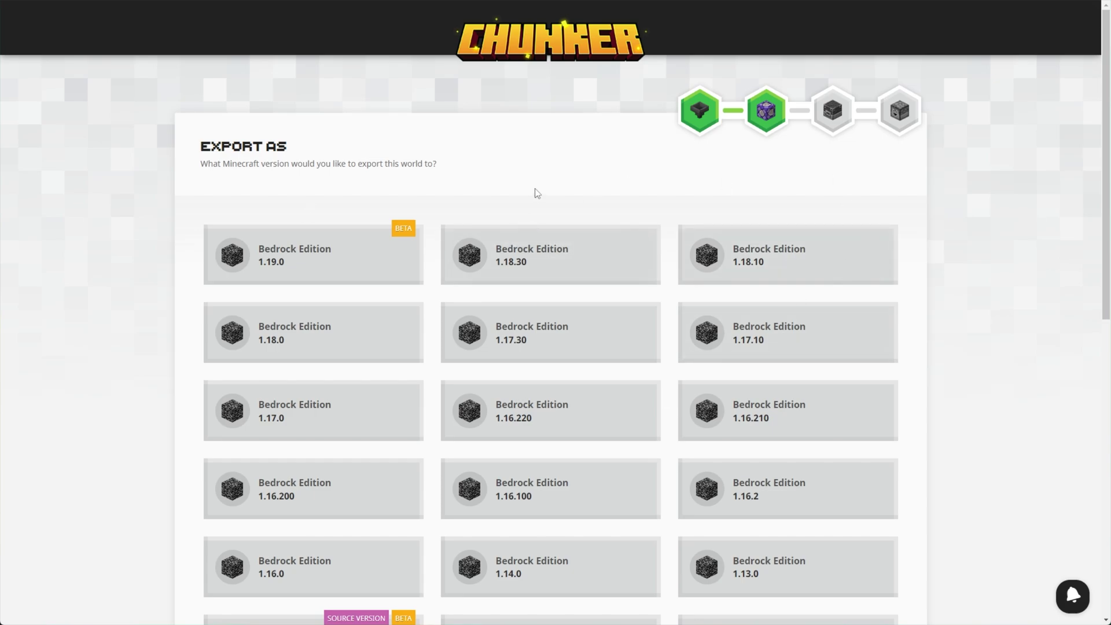
Pick Bedrock Edition 1.19.0 as the export version and enter Advanced Mode
scroll(532, 166, down, 1)
drag(287, 136, 209, 163)
scroll(278, 191, down, 2)
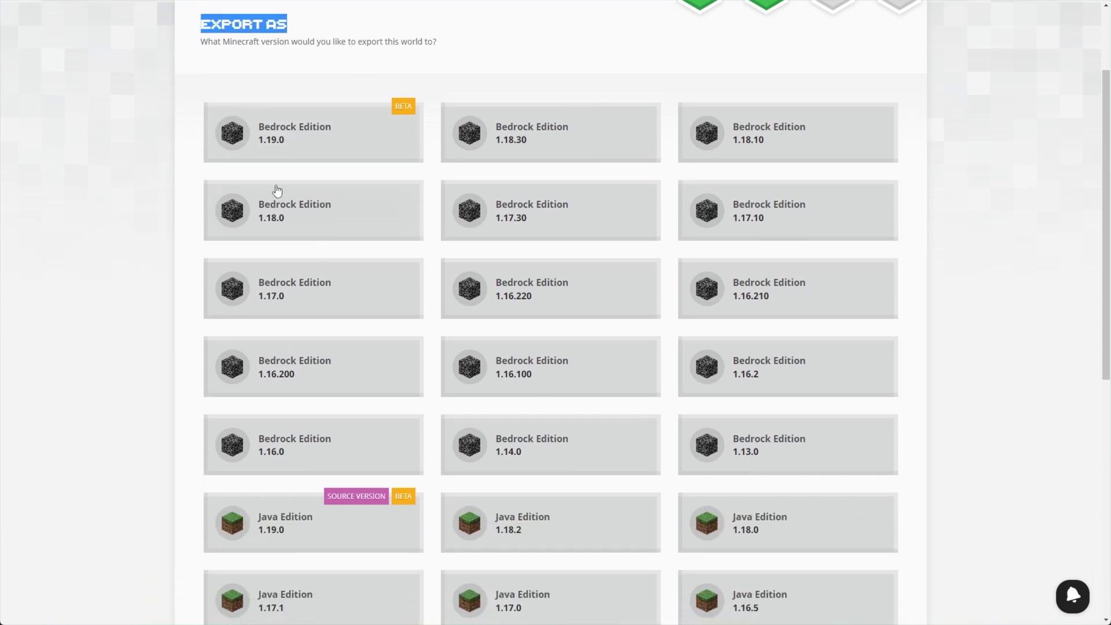
scroll(705, 356, down, 1)
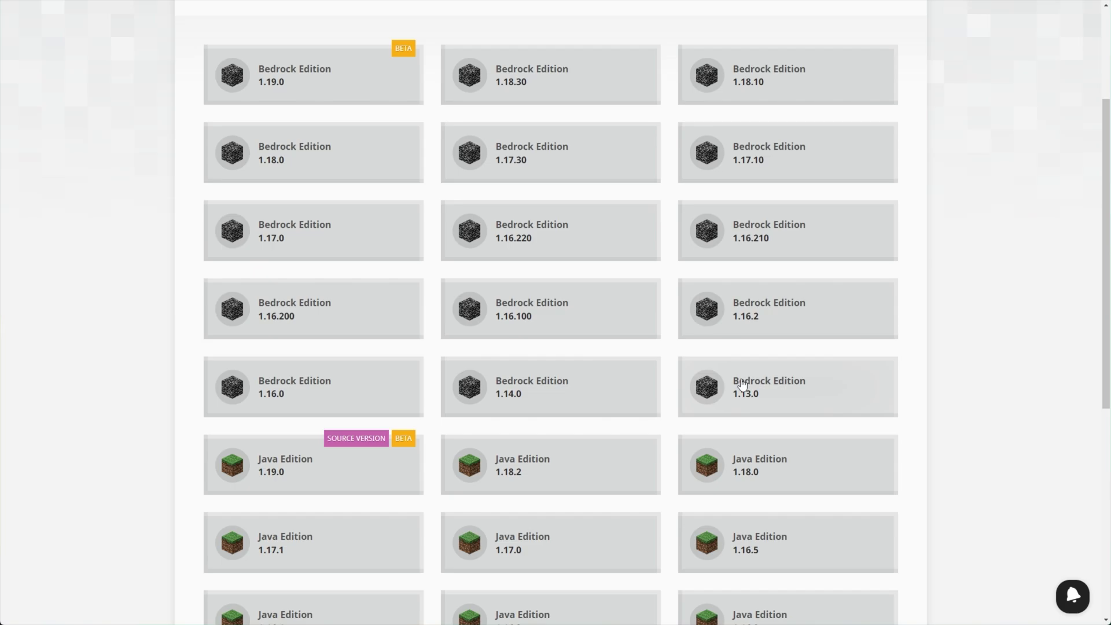
scroll(316, 87, down, 5)
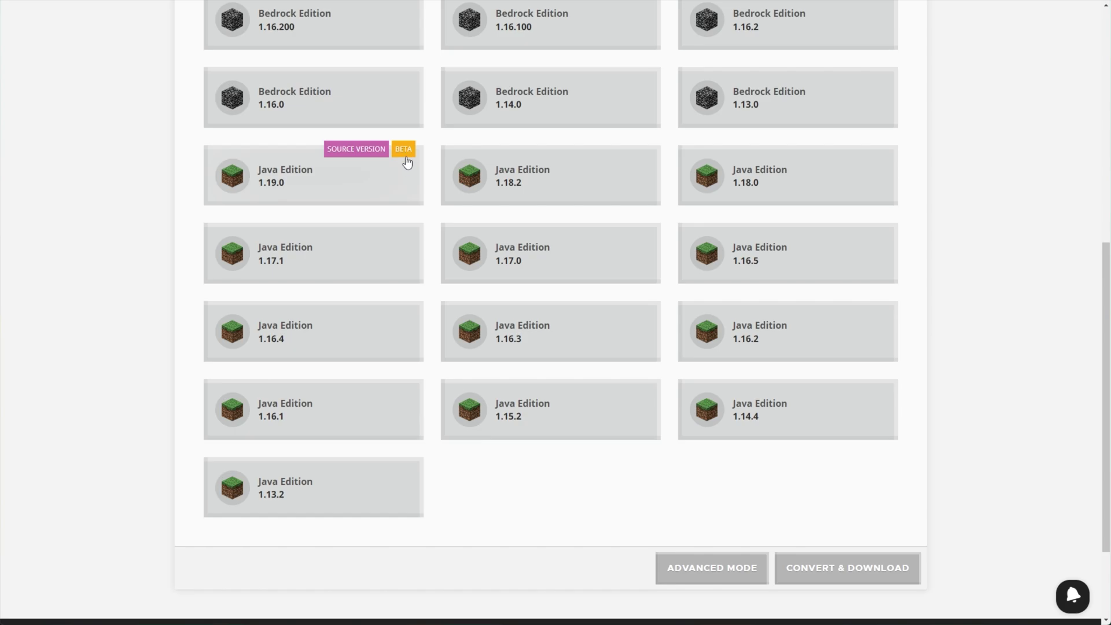
scroll(429, 171, up, 3)
scroll(428, 171, up, 3)
click(377, 149)
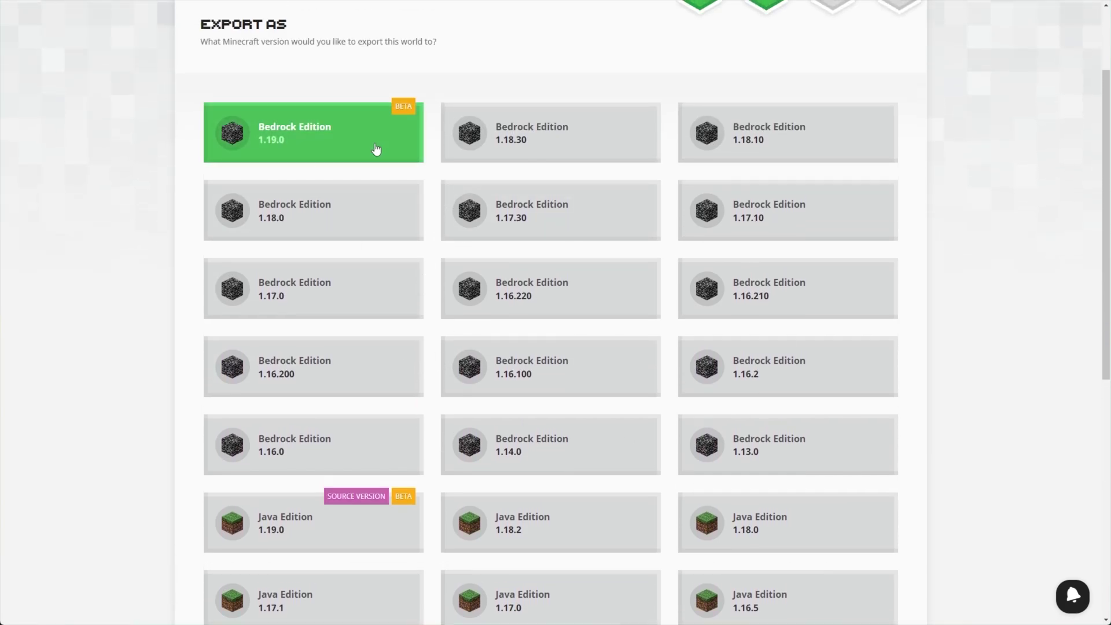
scroll(654, 218, down, 7)
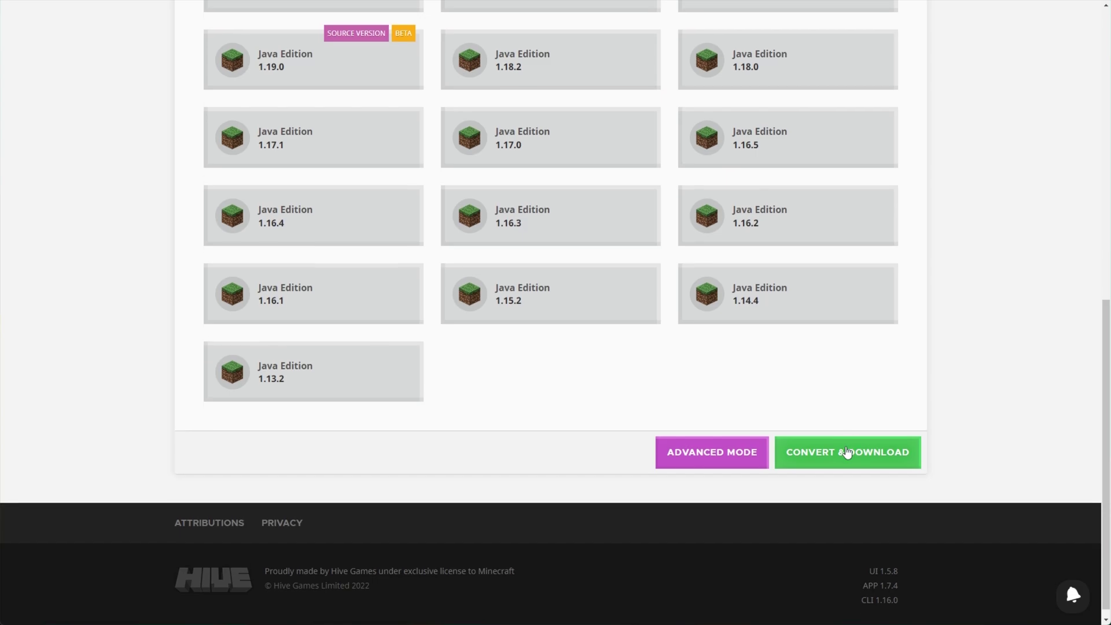
click(706, 453)
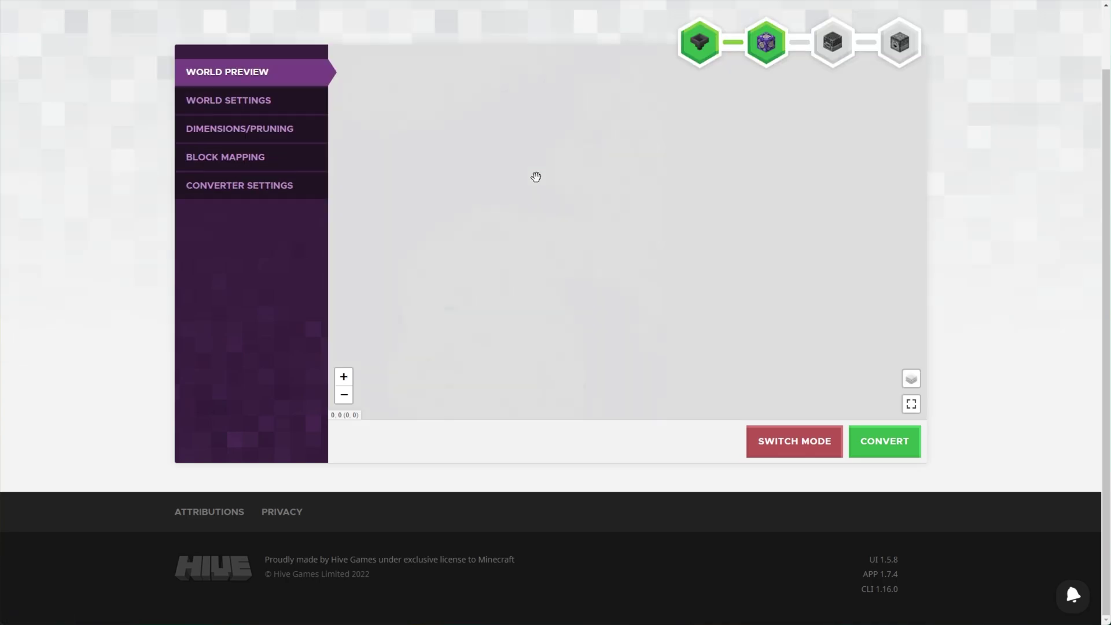
Zoom and pan the preview map to a close view of the beach house and forest
scroll(637, 231, down, 1)
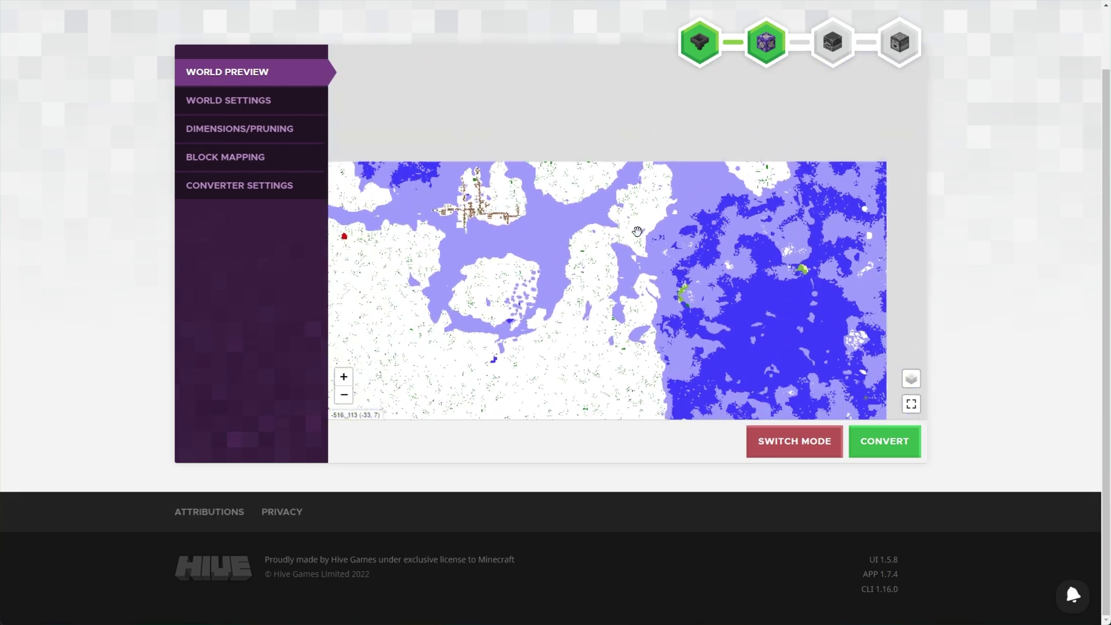
scroll(637, 231, down, 3)
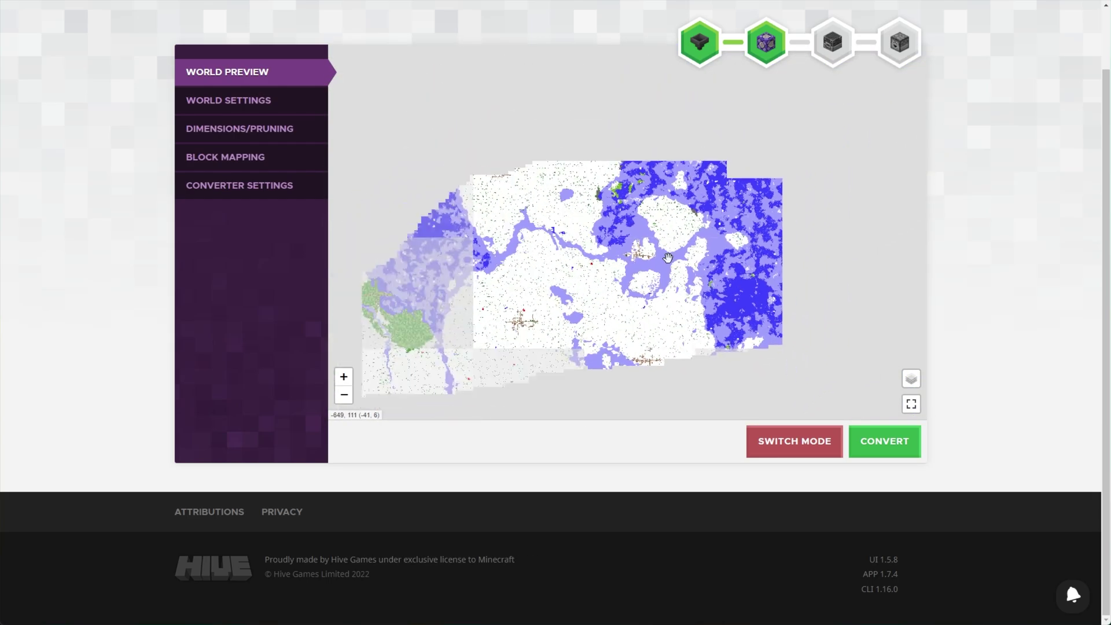
scroll(667, 258, down, 2)
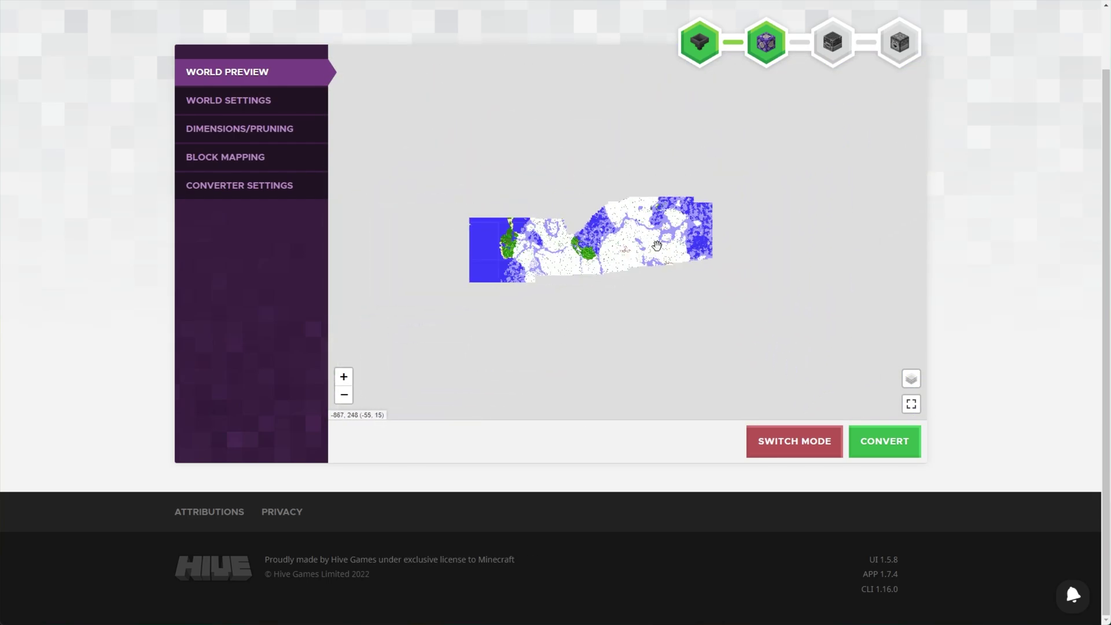
drag(663, 231, 691, 218)
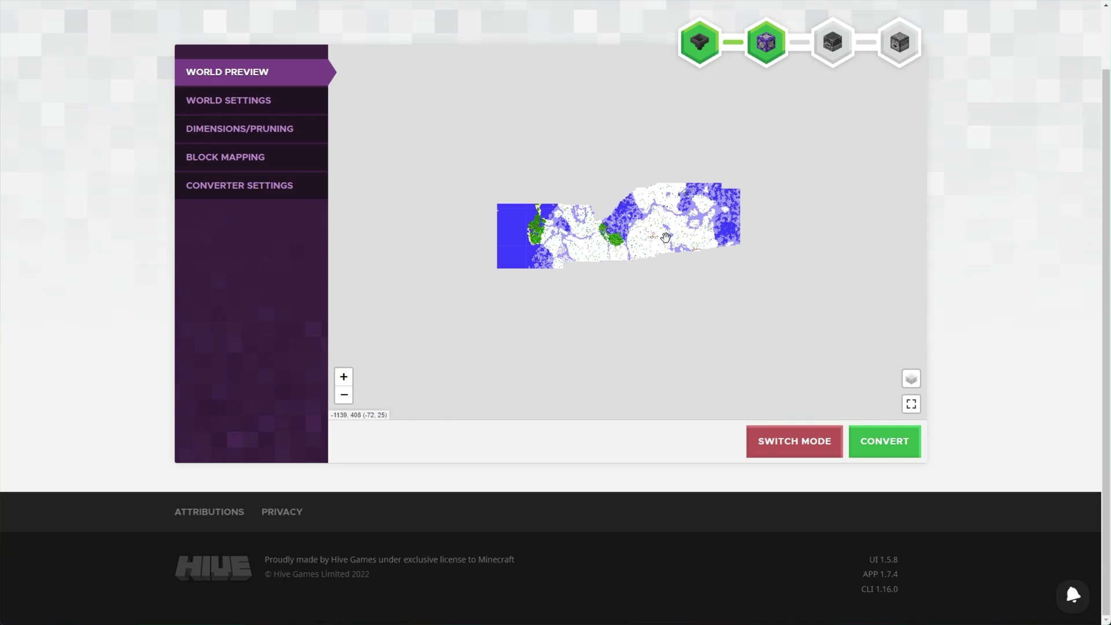
scroll(596, 239, up, 2)
drag(596, 238, 665, 249)
scroll(721, 178, up, 4)
right_click(627, 224)
key(Escape)
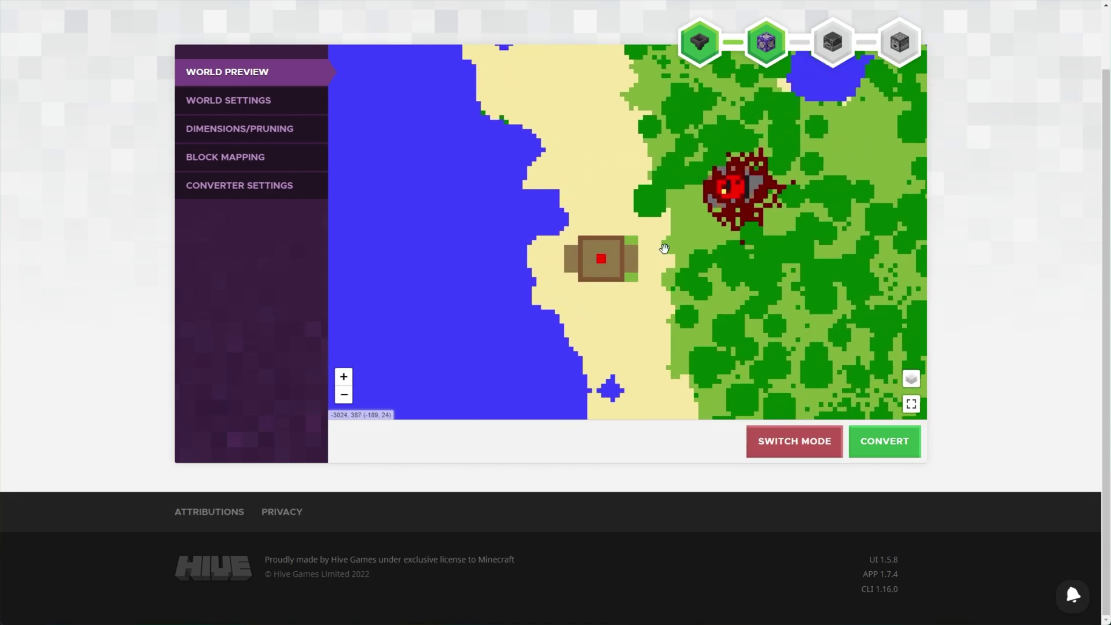
scroll(724, 207, down, 2)
drag(724, 207, 681, 200)
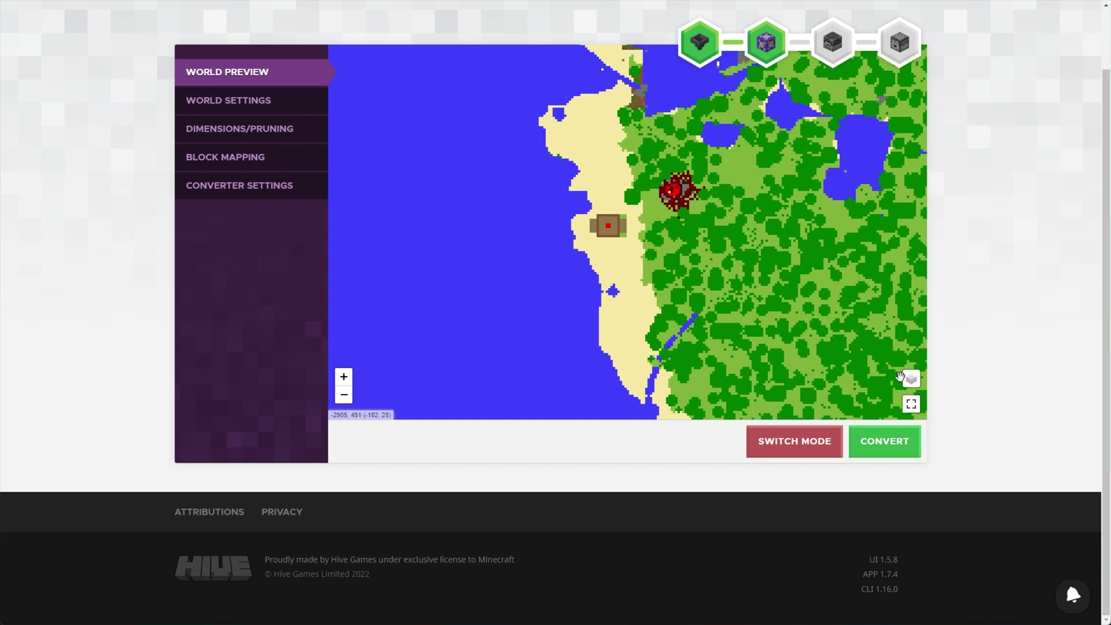
mouse_move(912, 382)
In World Settings, review the world name and seed and switch on Experimental Gameplay
click(255, 103)
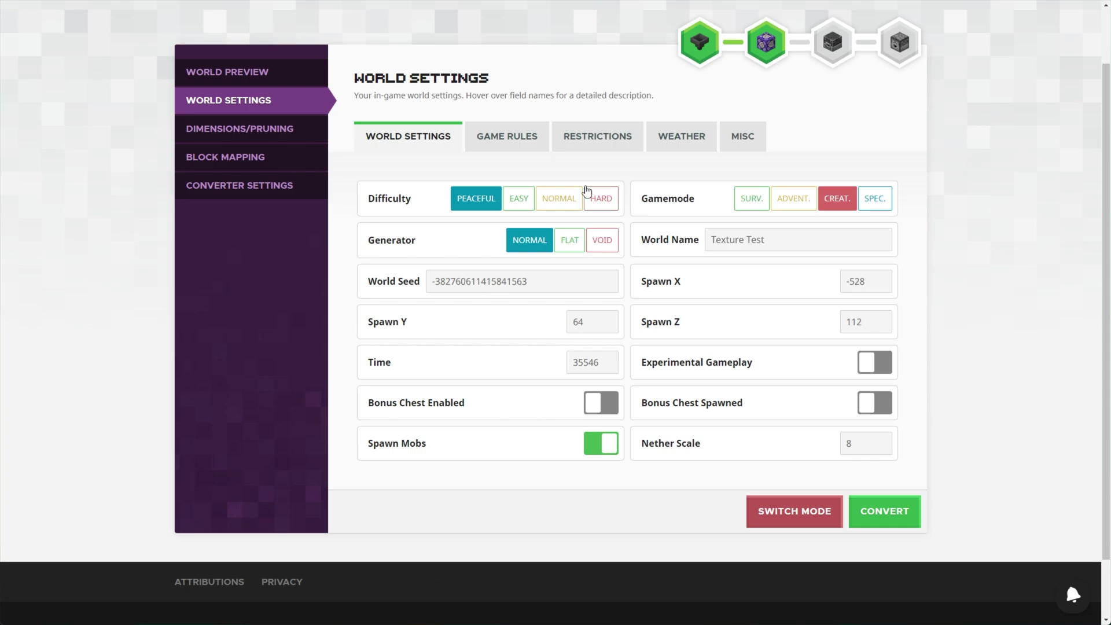
drag(417, 240, 366, 243)
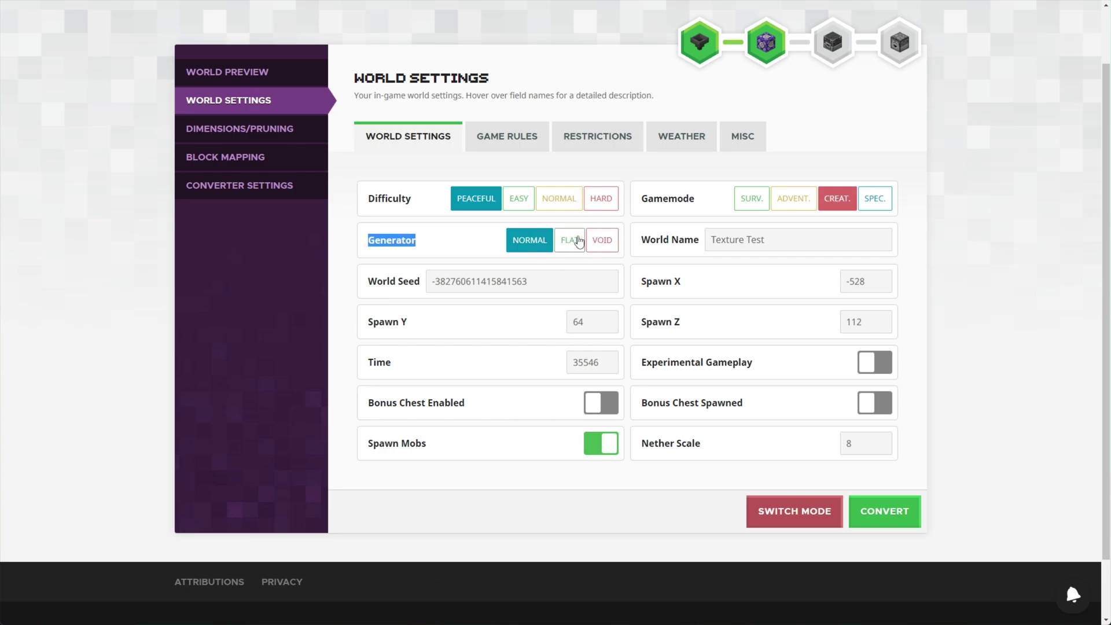
triple_click(753, 234)
triple_click(436, 281)
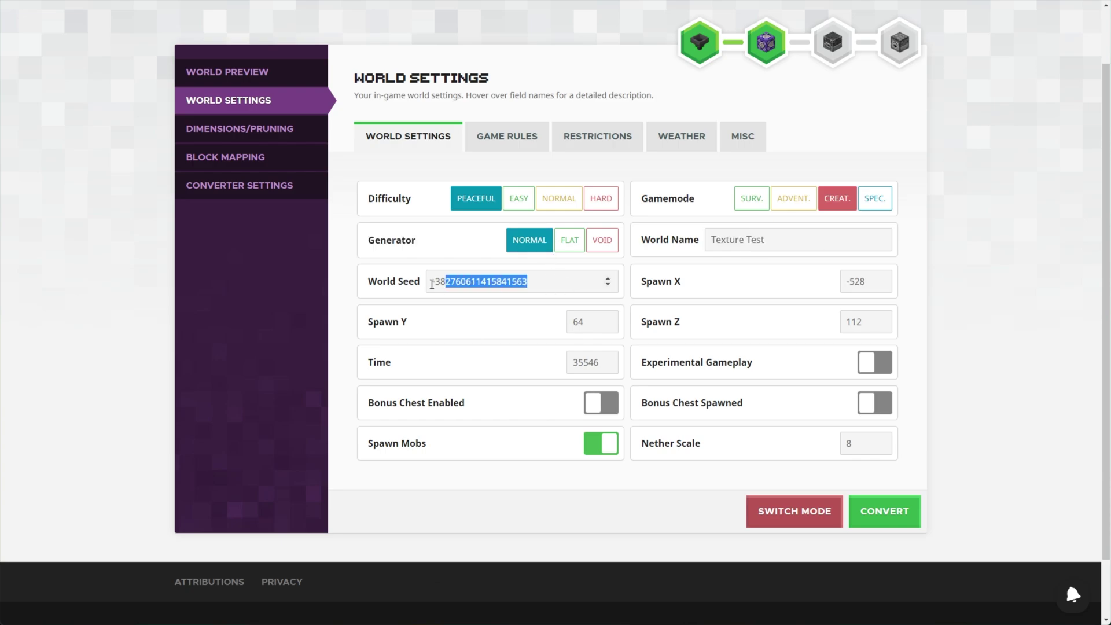
drag(778, 363, 648, 362)
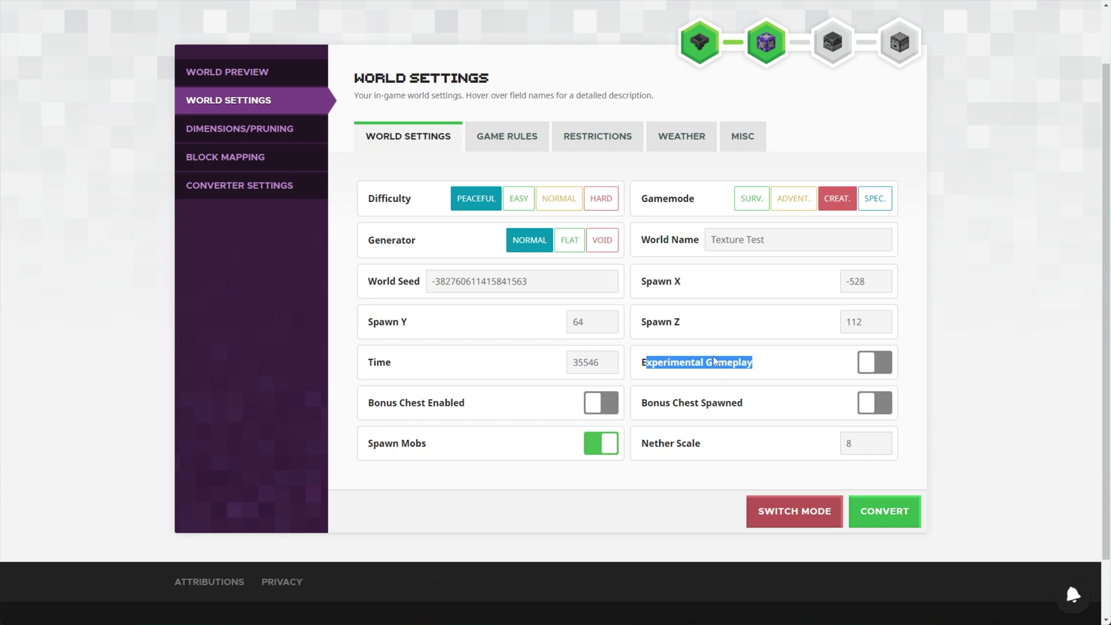
mouse_move(727, 367)
click(705, 417)
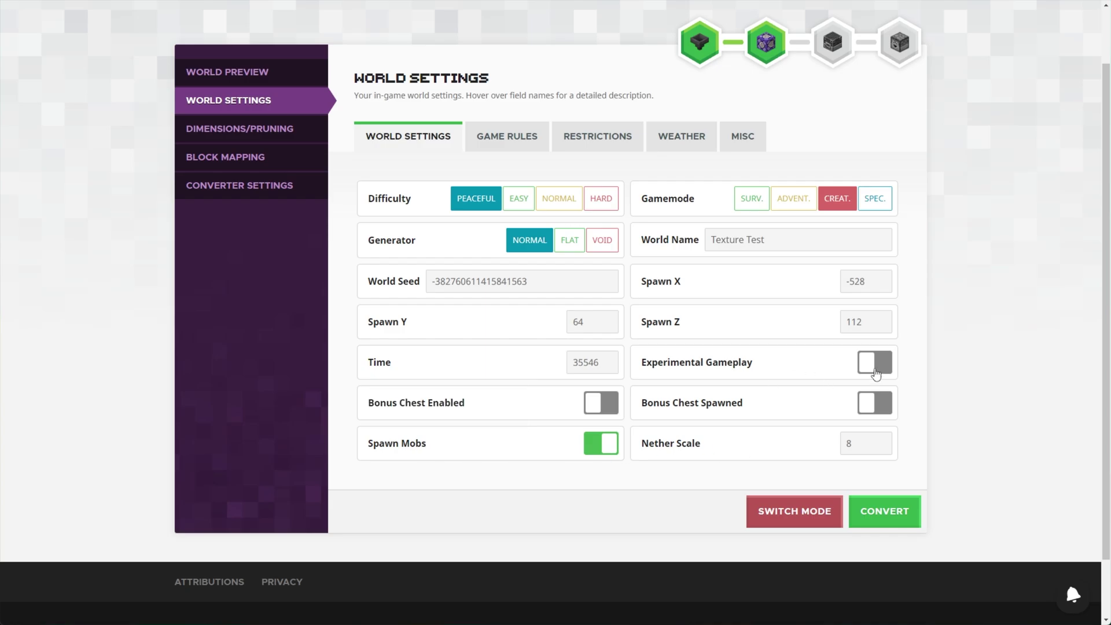
click(877, 373)
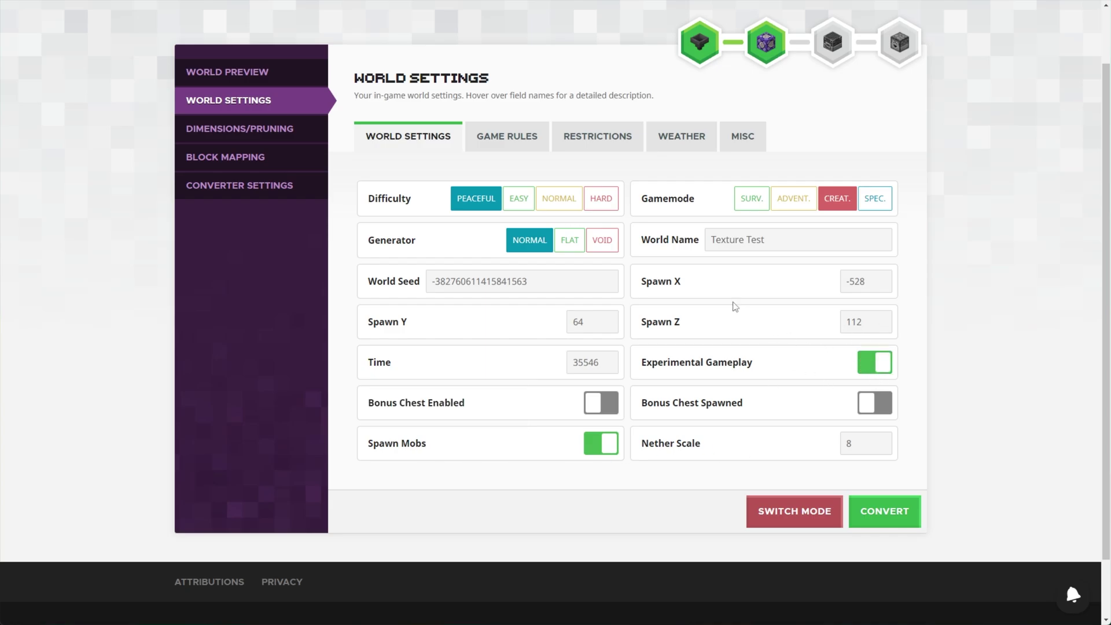
click(539, 145)
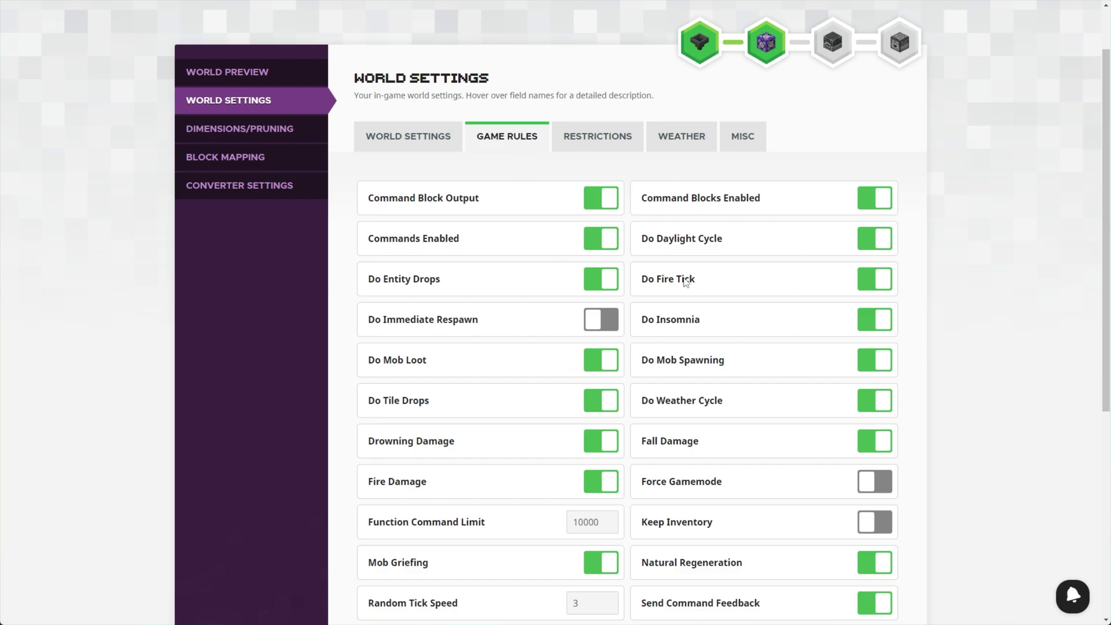
Scroll the game rules, then view the Restrictions, Weather and Misc settings
scroll(689, 283, down, 6)
scroll(697, 309, up, 2)
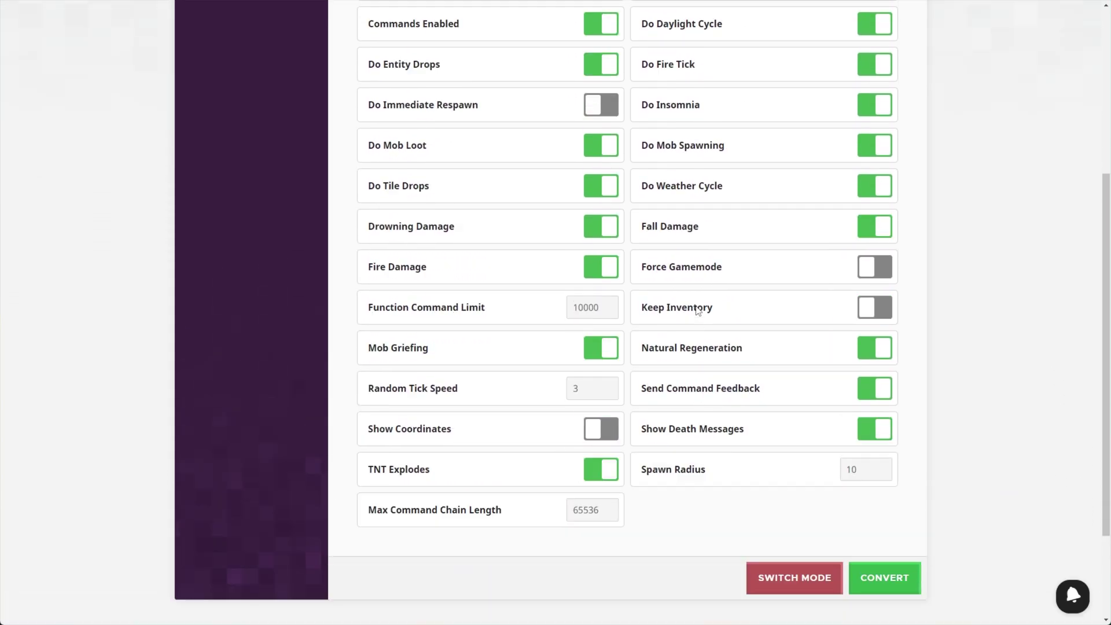
scroll(723, 376, up, 5)
click(598, 132)
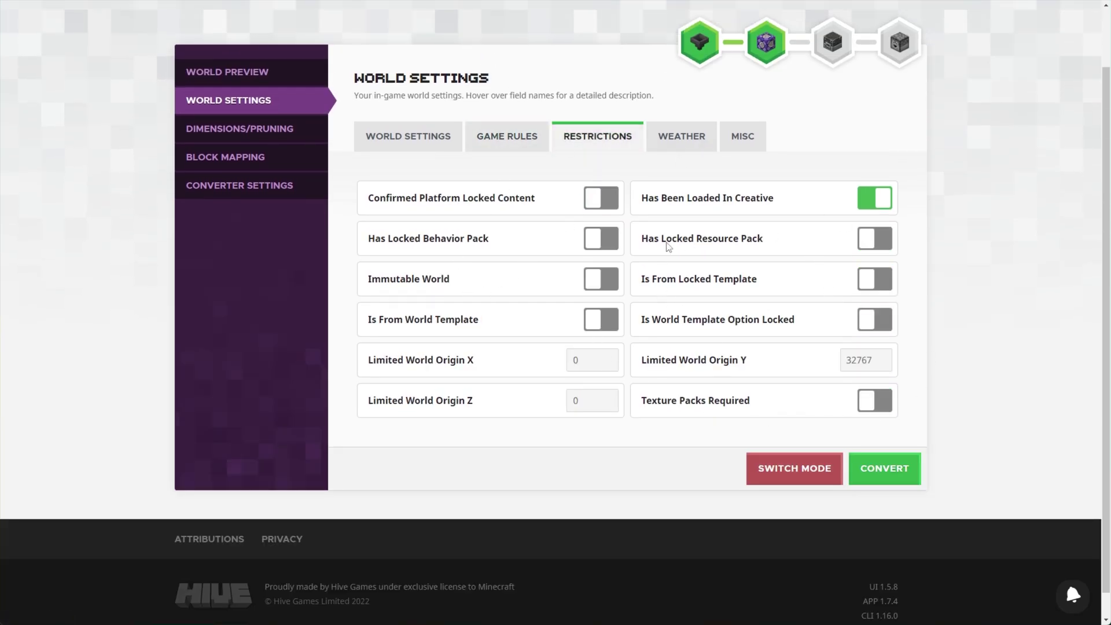
click(683, 139)
click(741, 187)
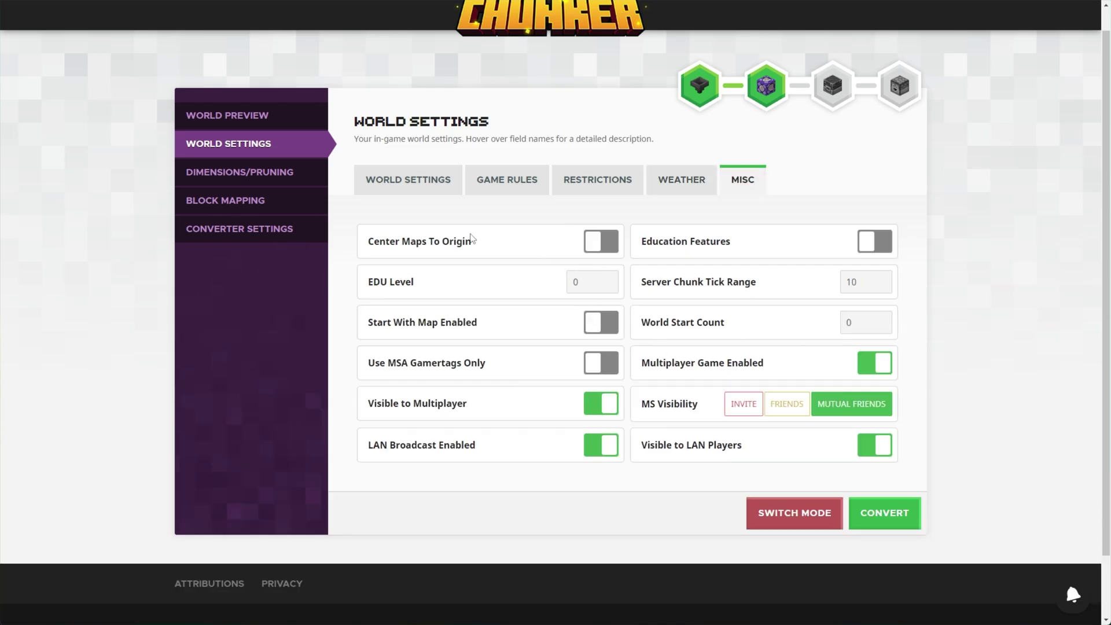
Cycle Output Dimension through None, Nether and End, settling back on Overworld
click(273, 176)
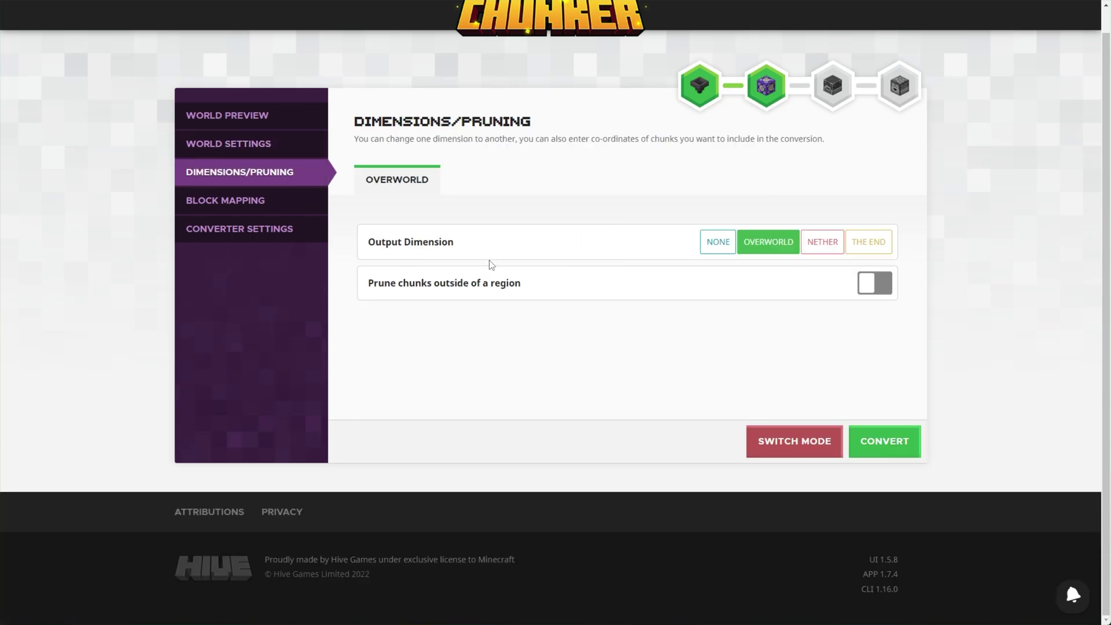
click(714, 247)
click(822, 243)
click(867, 243)
click(783, 241)
Try chunk pruning with its Start/End Chunk X and Z fields, then switch pruning off
click(867, 286)
drag(485, 461, 368, 325)
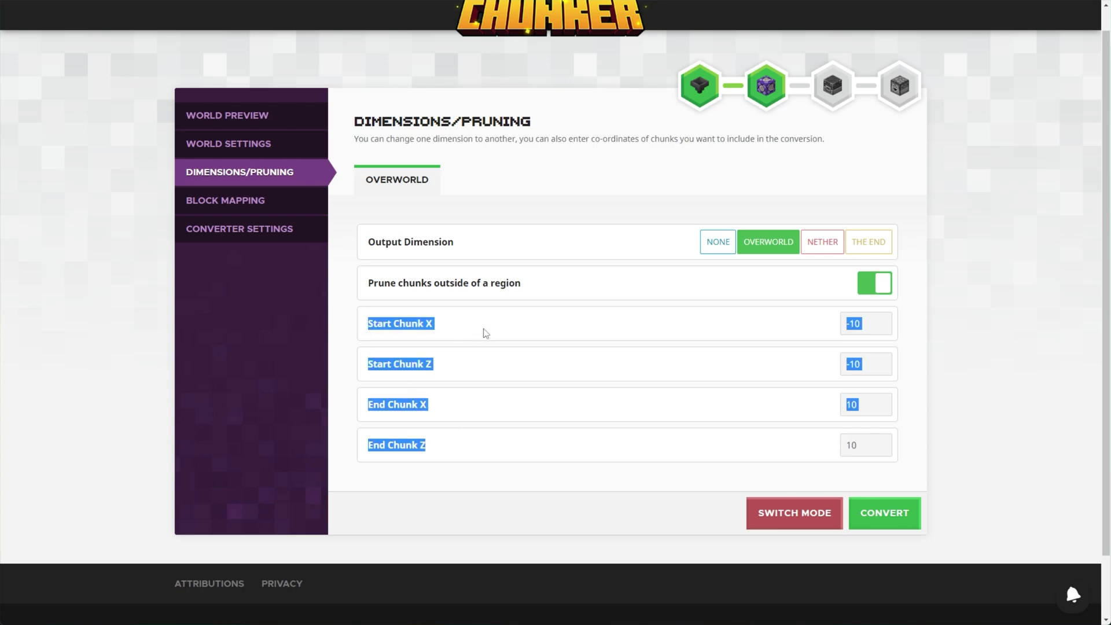
click(747, 336)
double_click(865, 328)
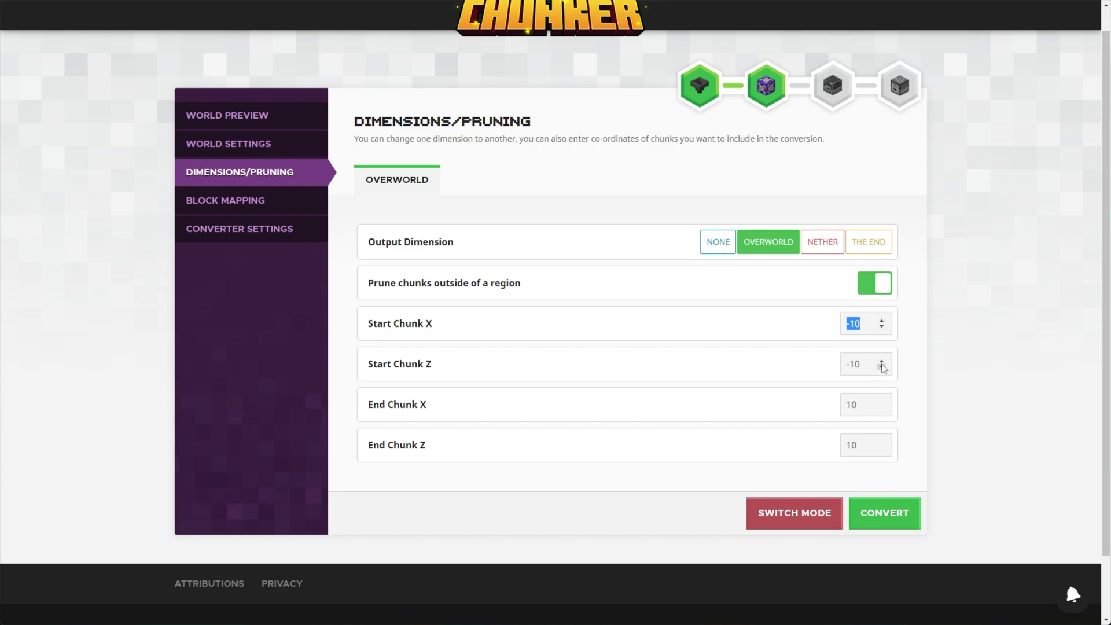
double_click(852, 365)
double_click(852, 404)
double_click(849, 445)
click(611, 400)
click(877, 283)
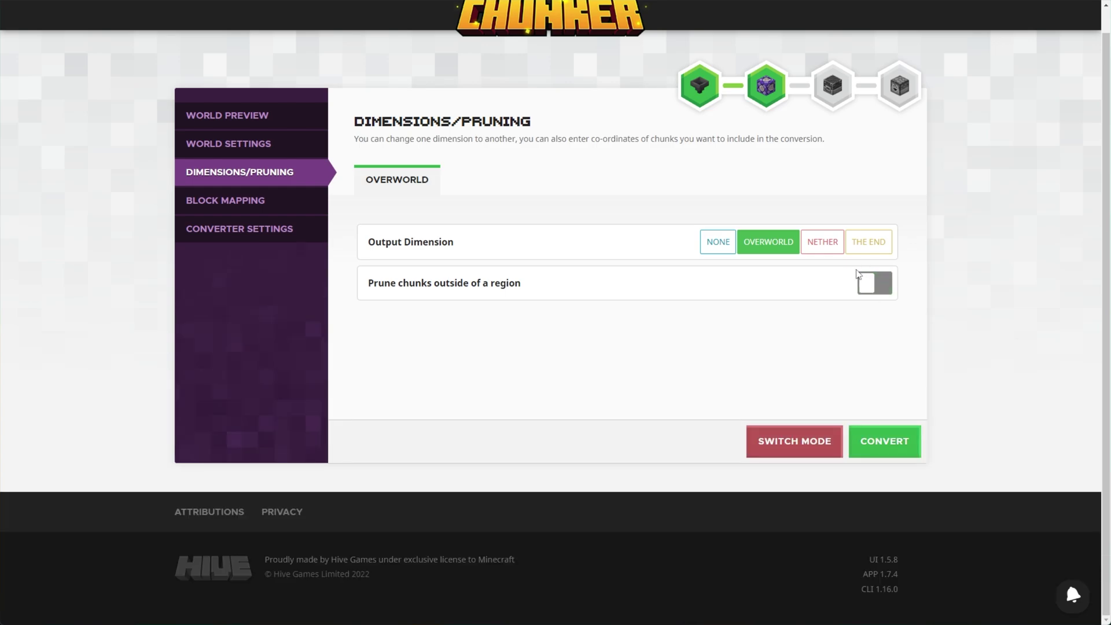
Start a block mapping, trying birch_slab as input and acacia_door as output
click(313, 202)
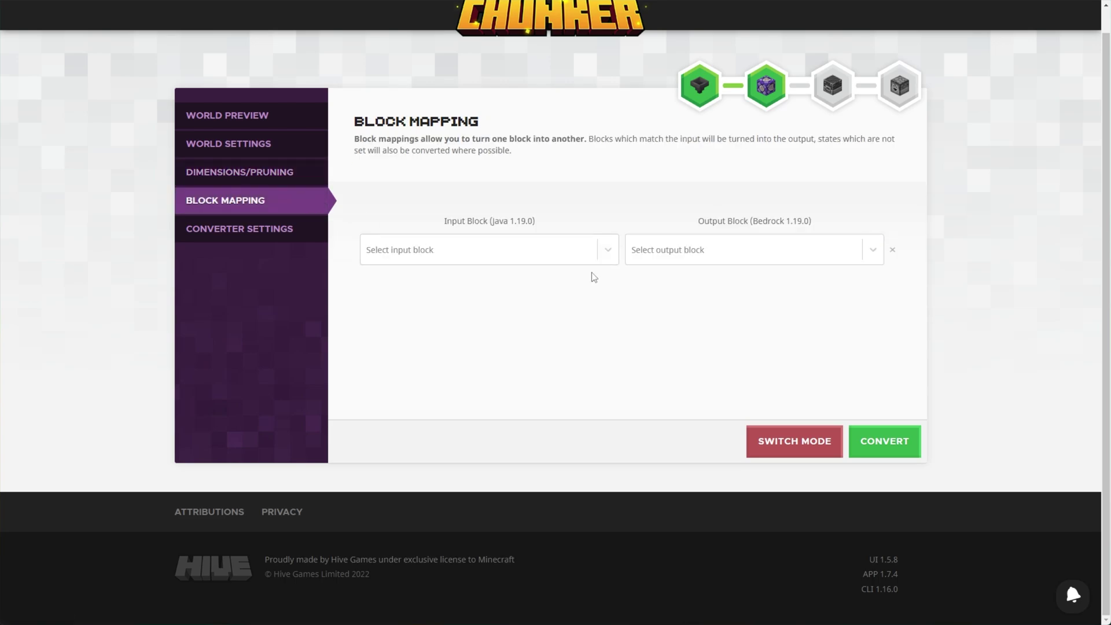
click(601, 260)
scroll(479, 365, down, 15)
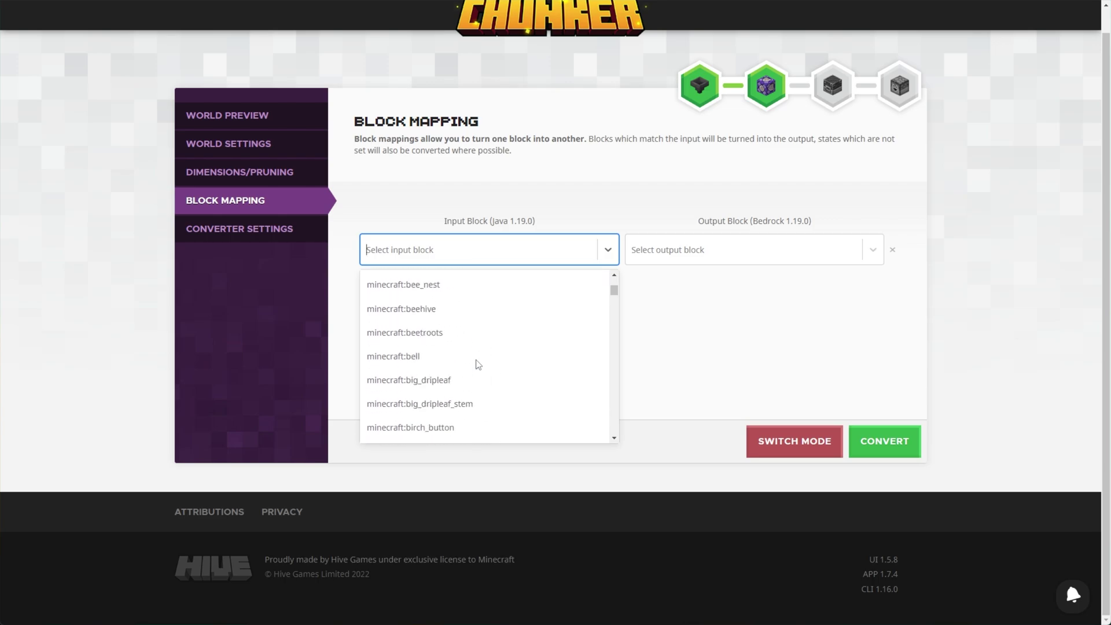
click(429, 320)
click(742, 252)
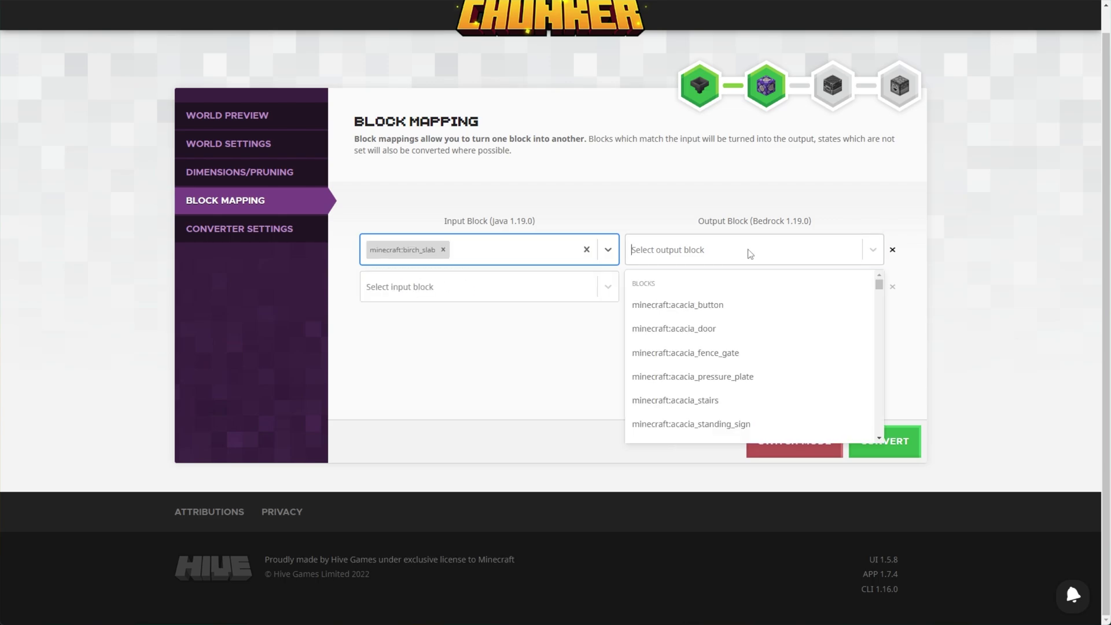
scroll(741, 343, down, 2)
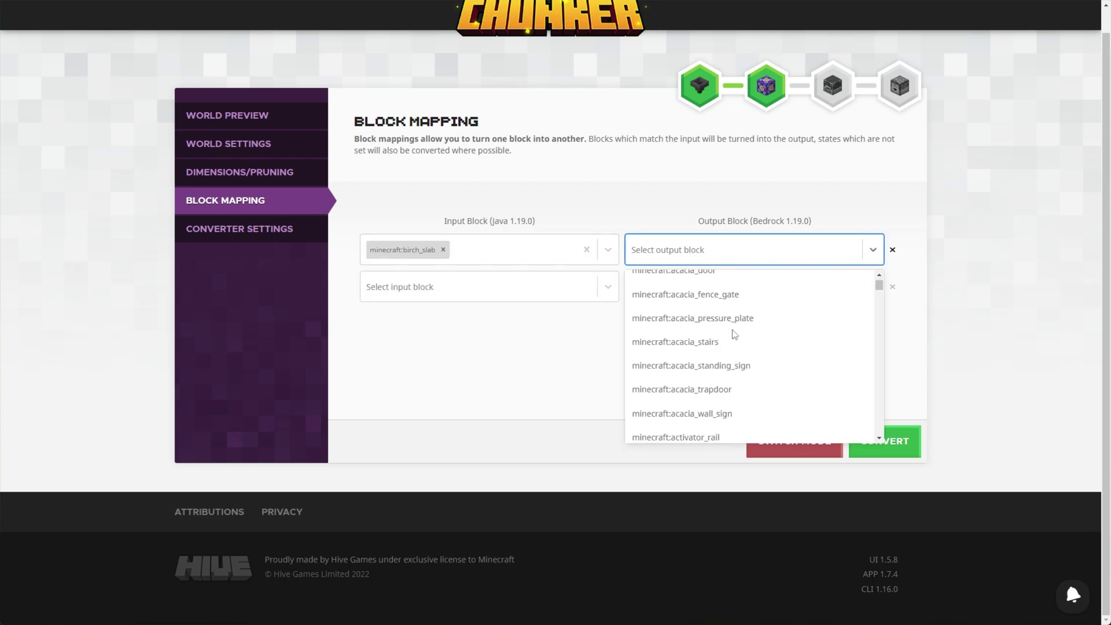
scroll(727, 298, up, 1)
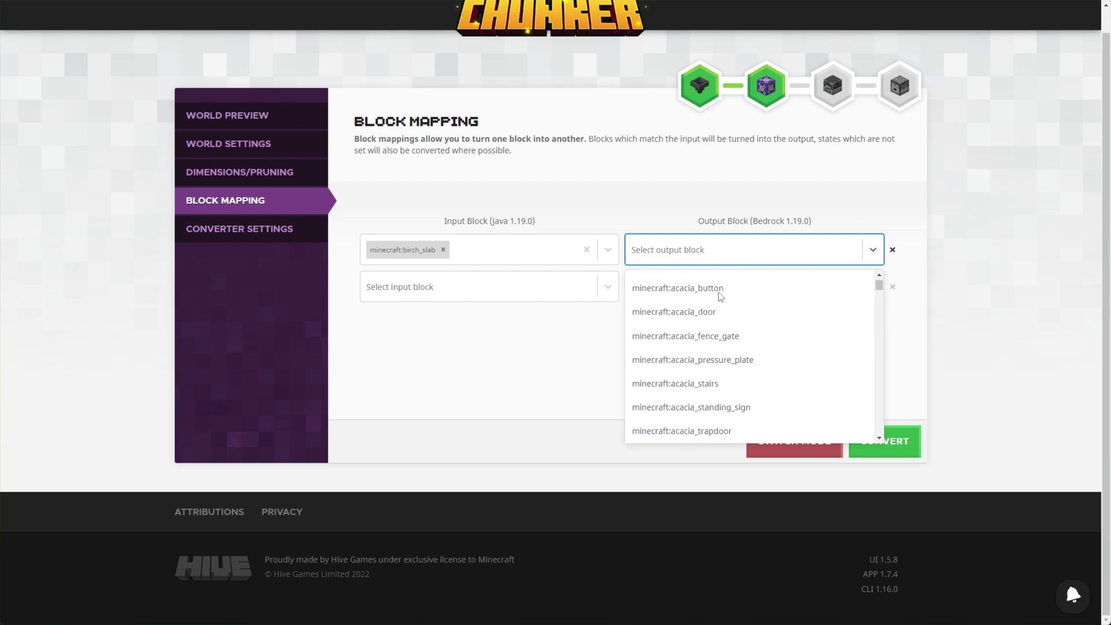
click(709, 317)
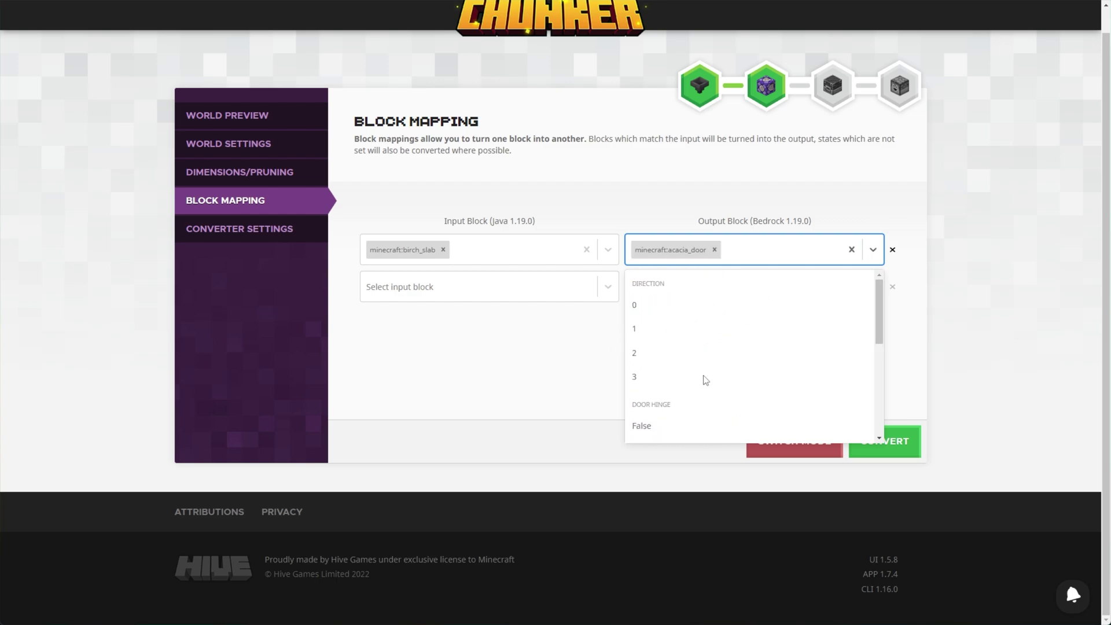
scroll(674, 330, down, 1)
scroll(670, 339, down, 3)
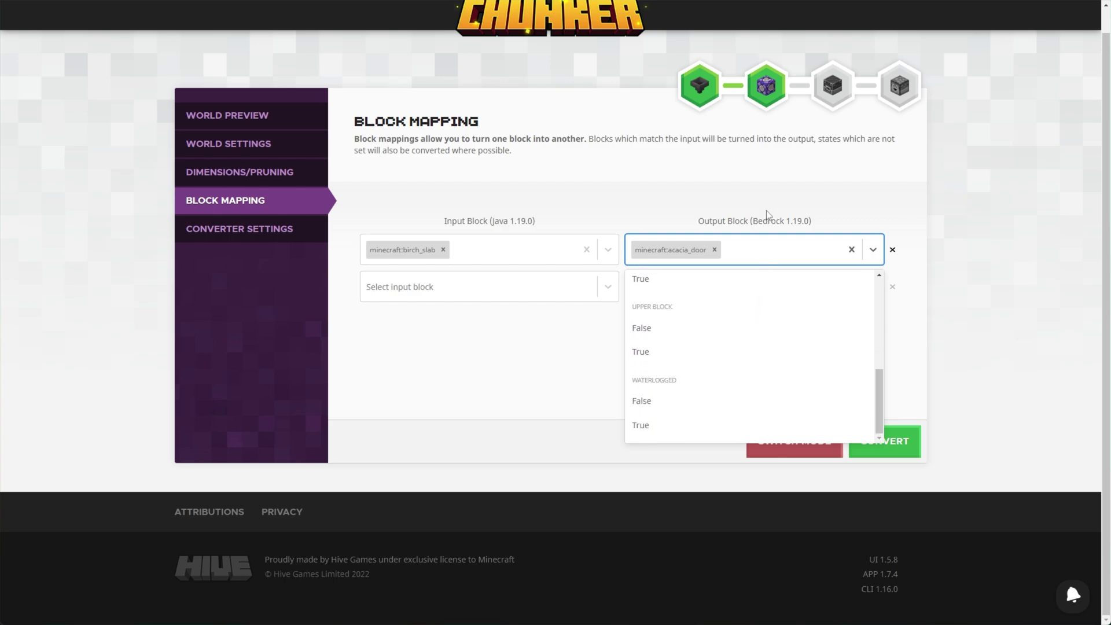
click(596, 249)
Replace them with minecraft:oak_door as input and minecraft:iron_door as output
click(443, 249)
click(431, 261)
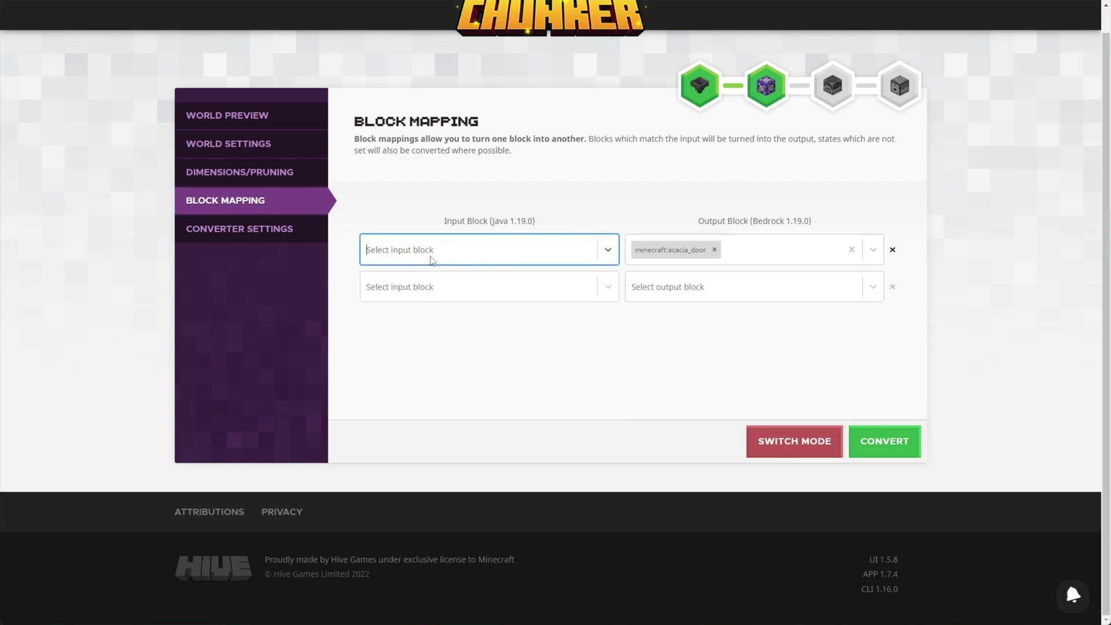
text(door)
scroll(460, 414, down, 5)
click(452, 346)
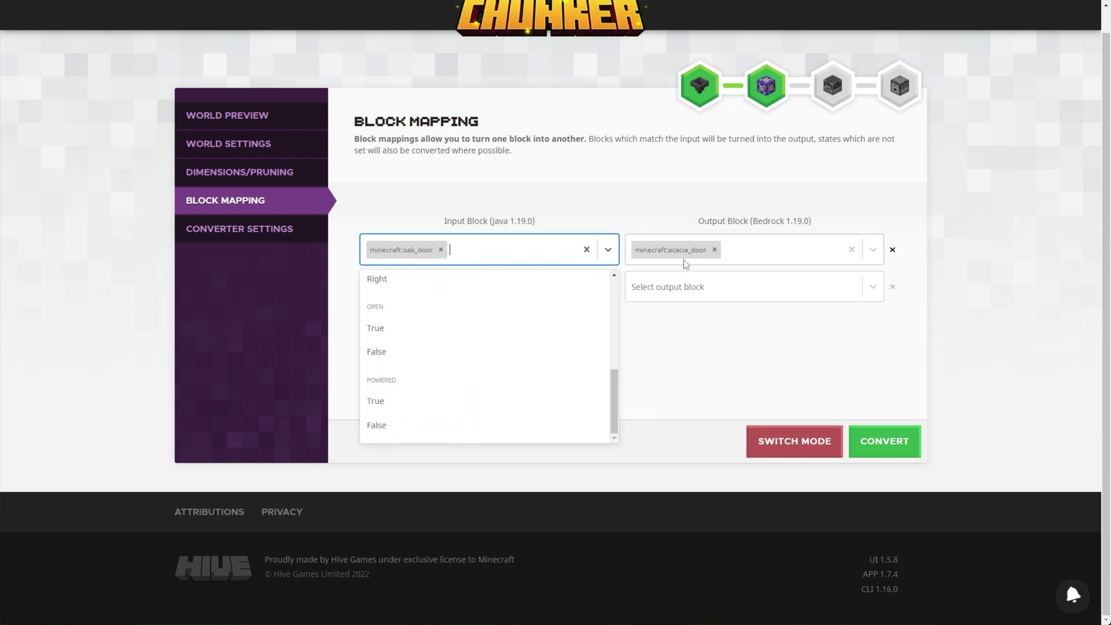
click(715, 250)
click(727, 375)
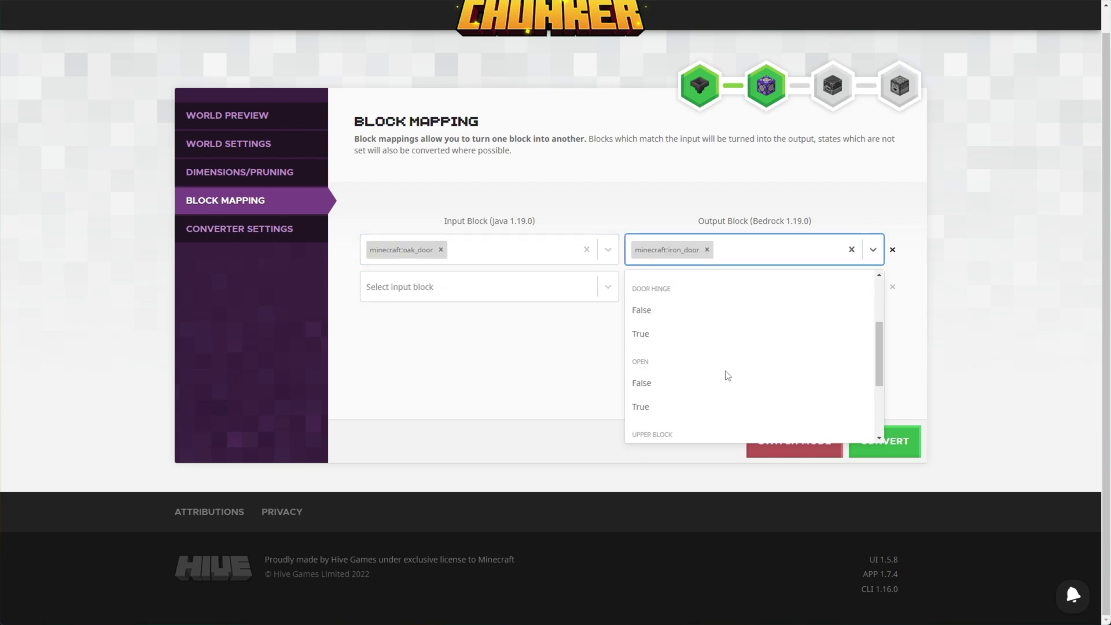
Set iron_door's door hinge, open, upper block and waterlogged states to true
click(652, 336)
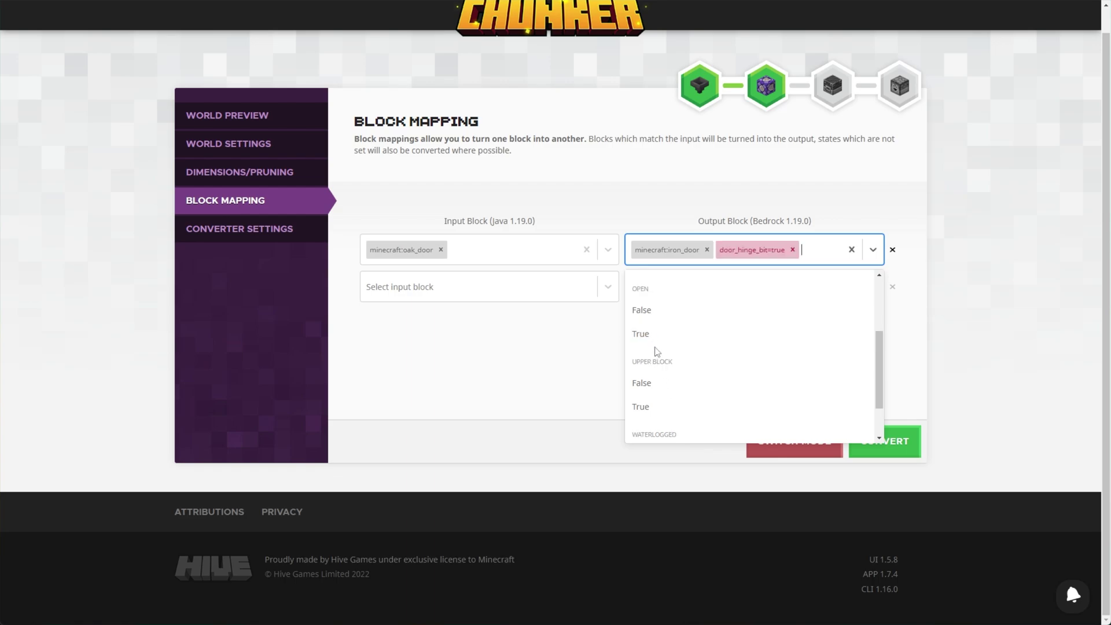
click(655, 338)
click(647, 371)
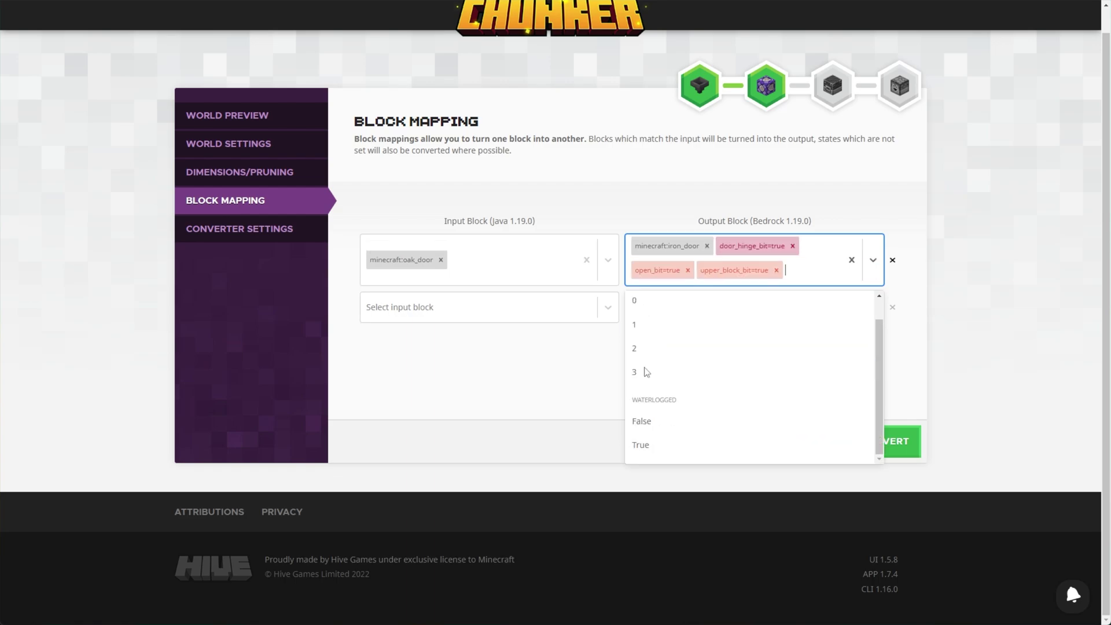
click(654, 449)
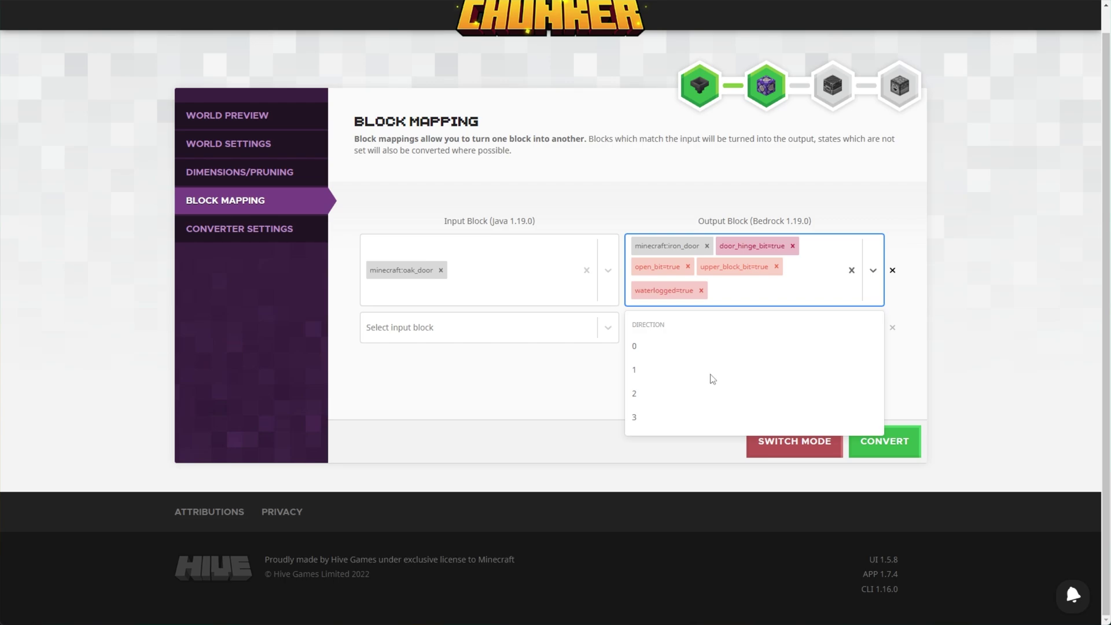
click(538, 385)
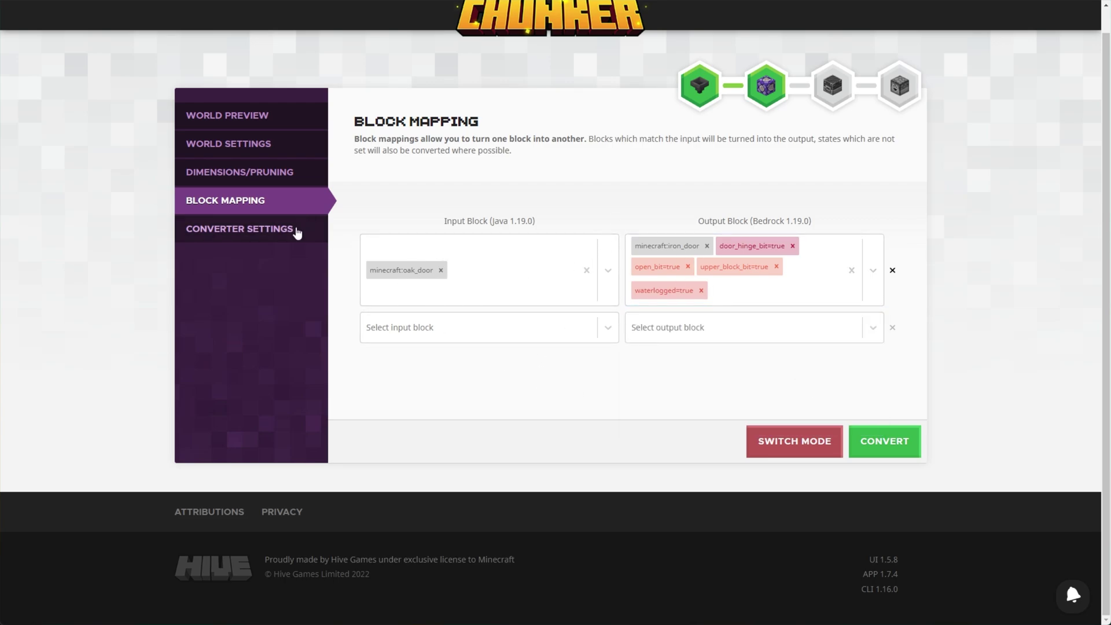
click(607, 328)
Convert the Texture Test world to Bedrock 1.19.0 and download the resulting .mcworld file
click(240, 228)
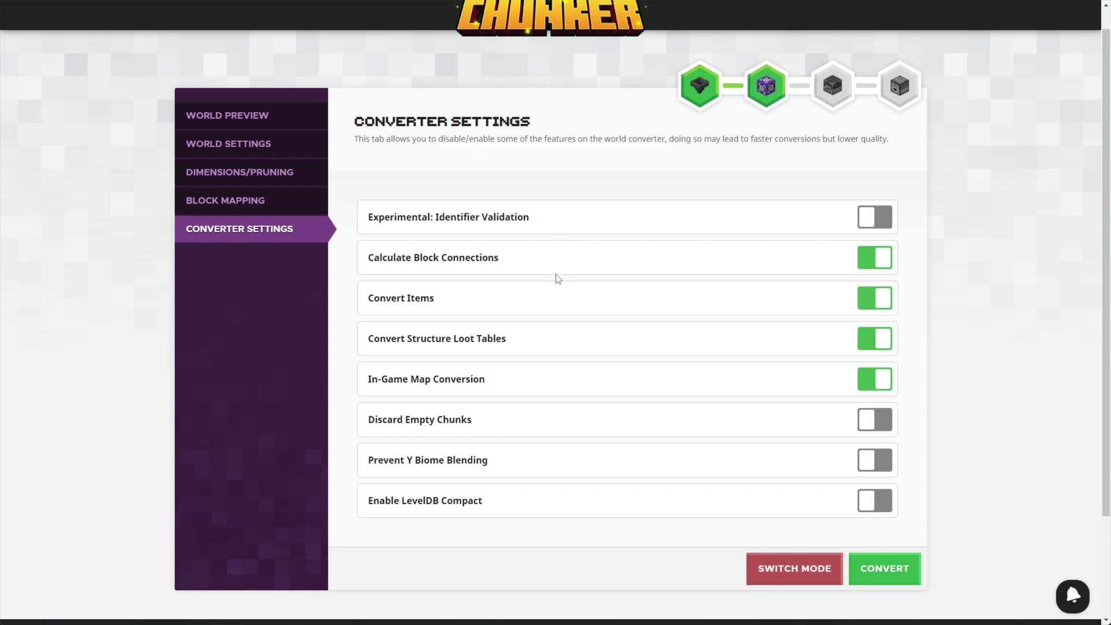
click(883, 564)
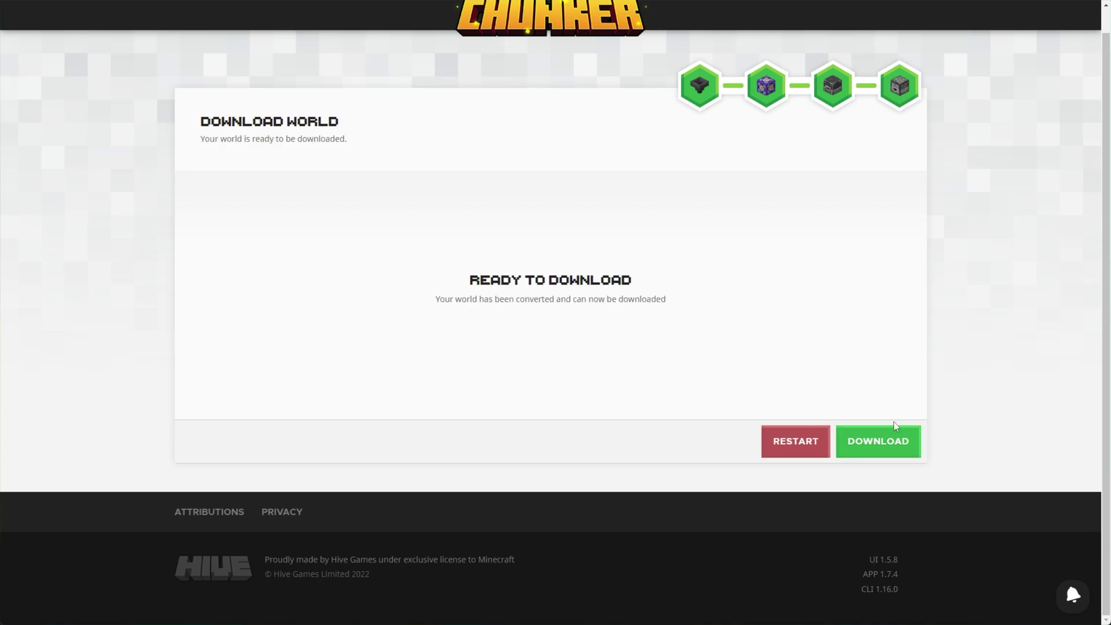
click(877, 446)
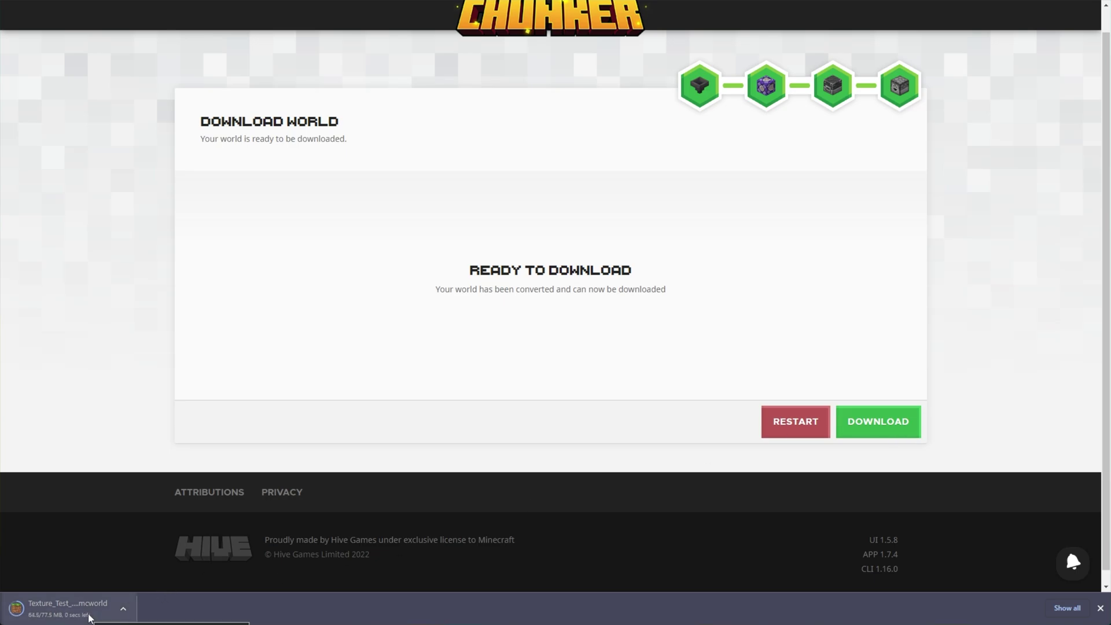
Reveal the downloaded Texture_Test .mcworld in Downloads and open it to import into Minecraft
click(123, 609)
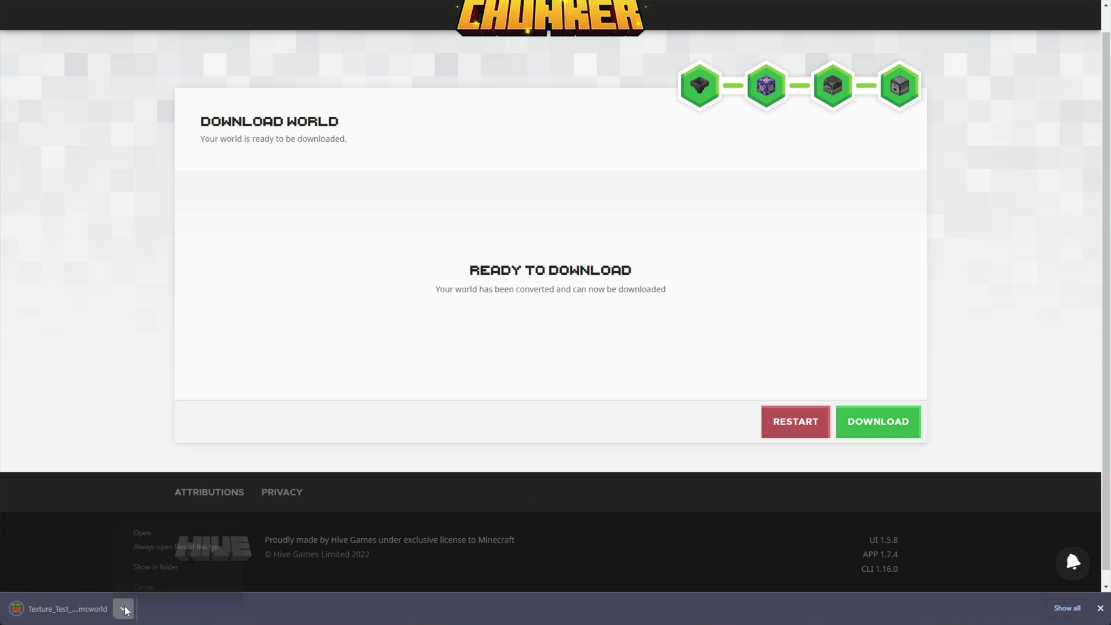
click(156, 570)
double_click(489, 148)
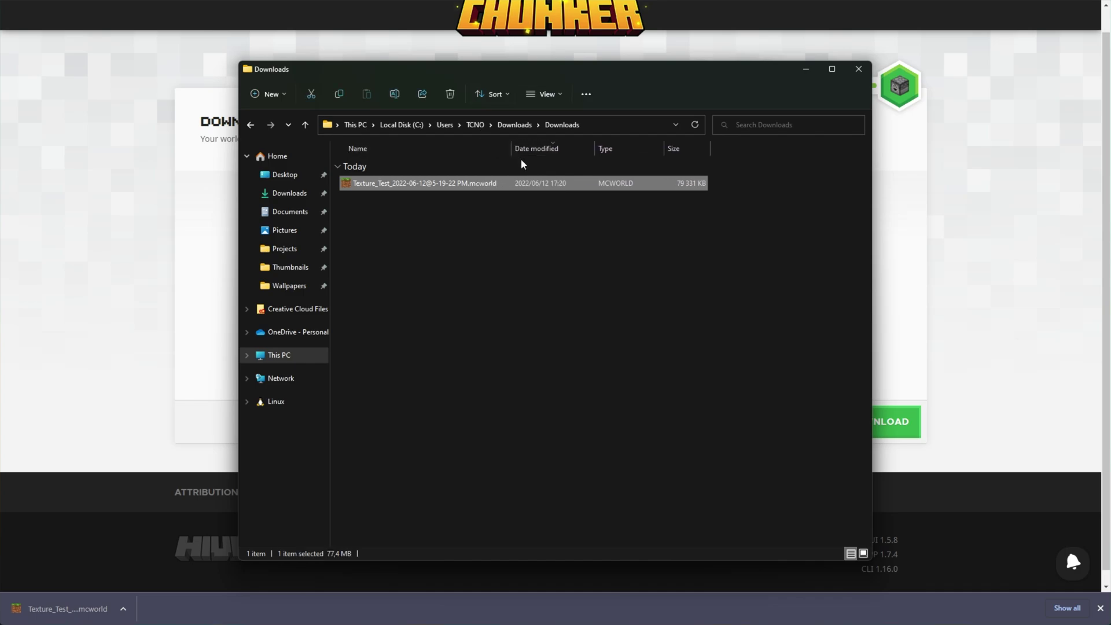
double_click(505, 185)
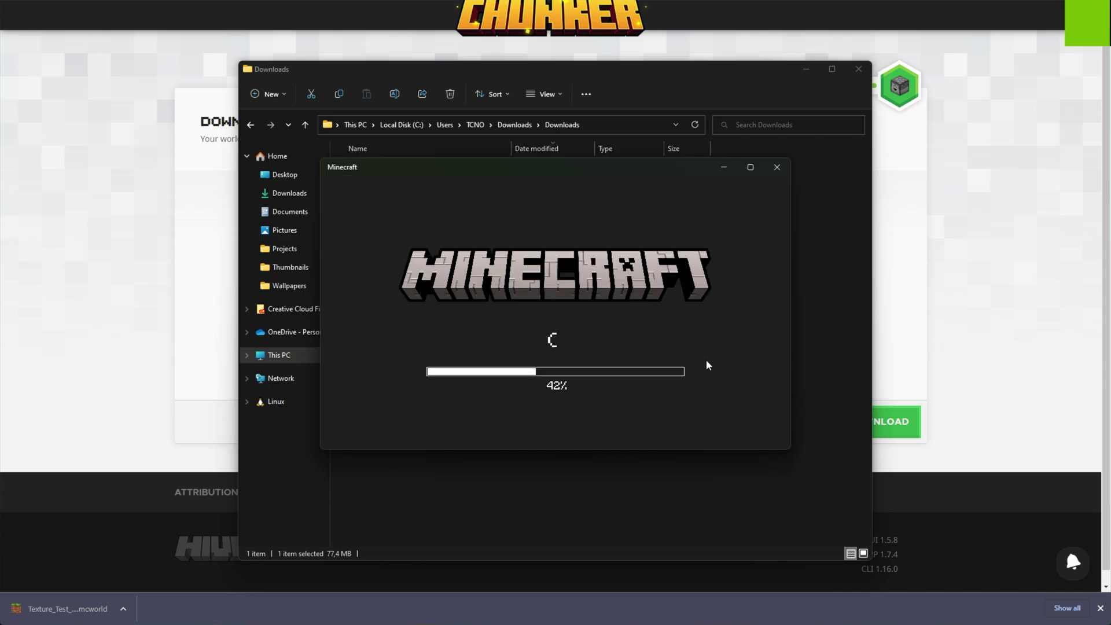
Close the Downloads window, reposition Minecraft and open the worlds list showing Texture Test
click(805, 69)
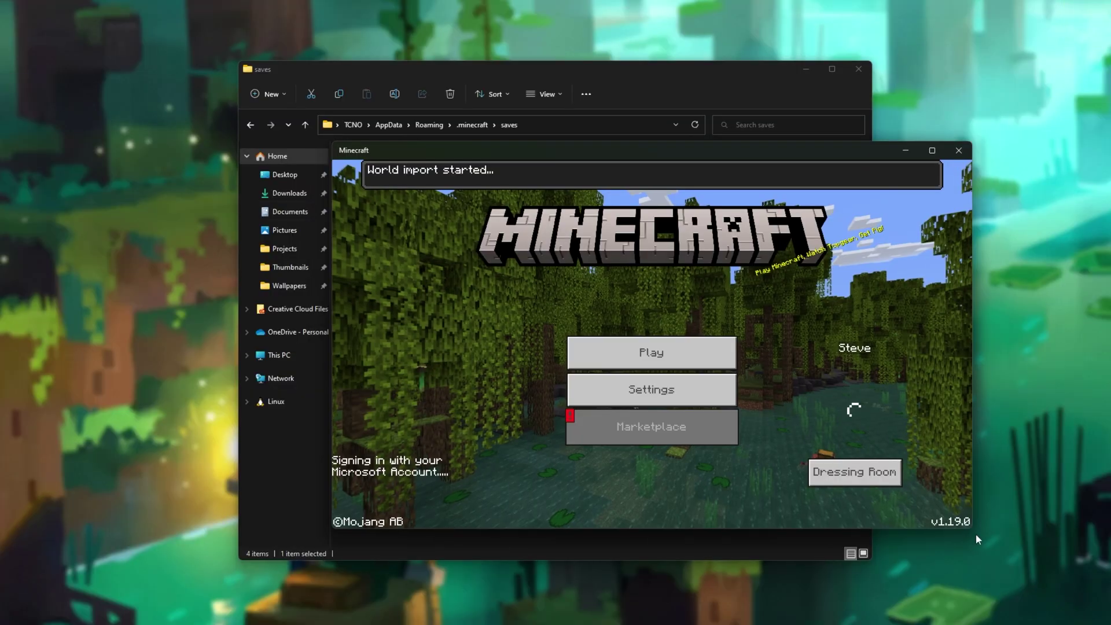
drag(500, 151, 313, 76)
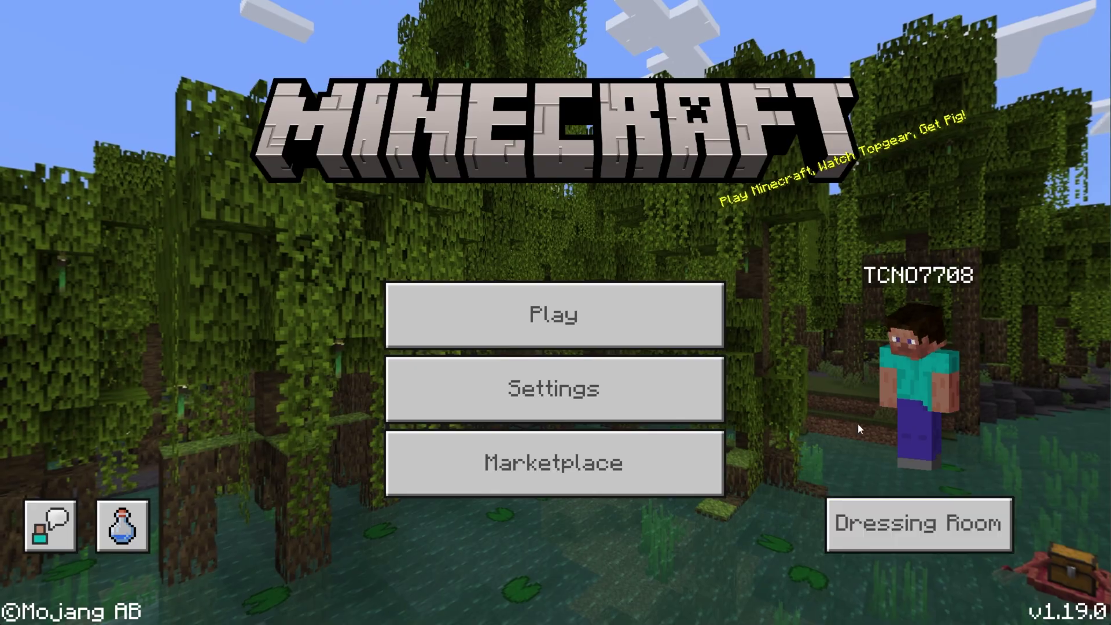
click(561, 335)
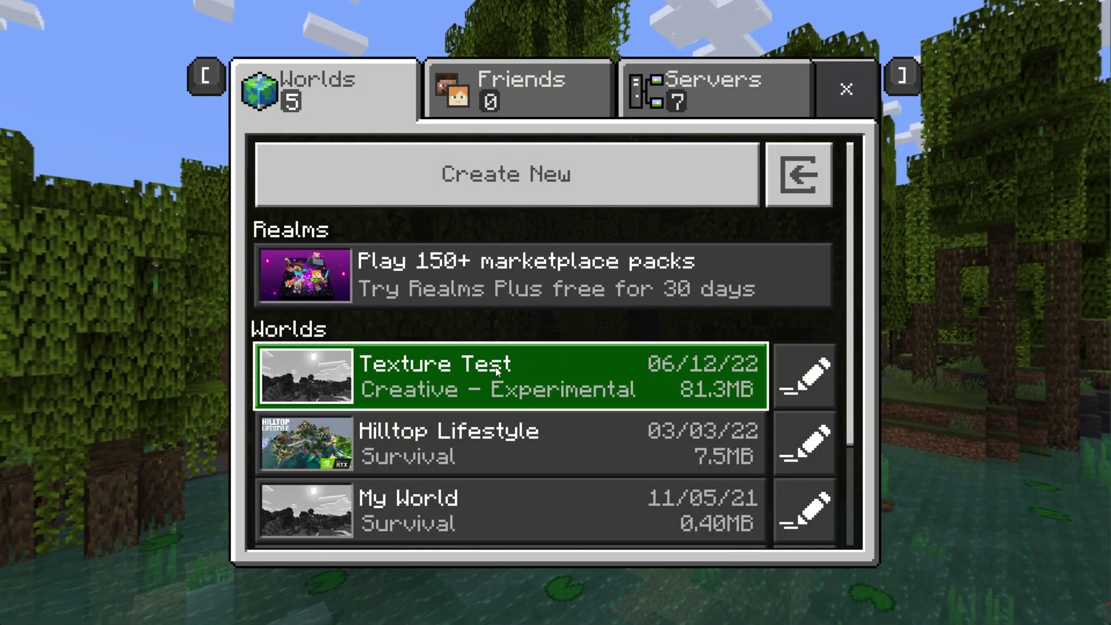
Inspect the Texture Test world's settings, then return to the worlds list
click(457, 371)
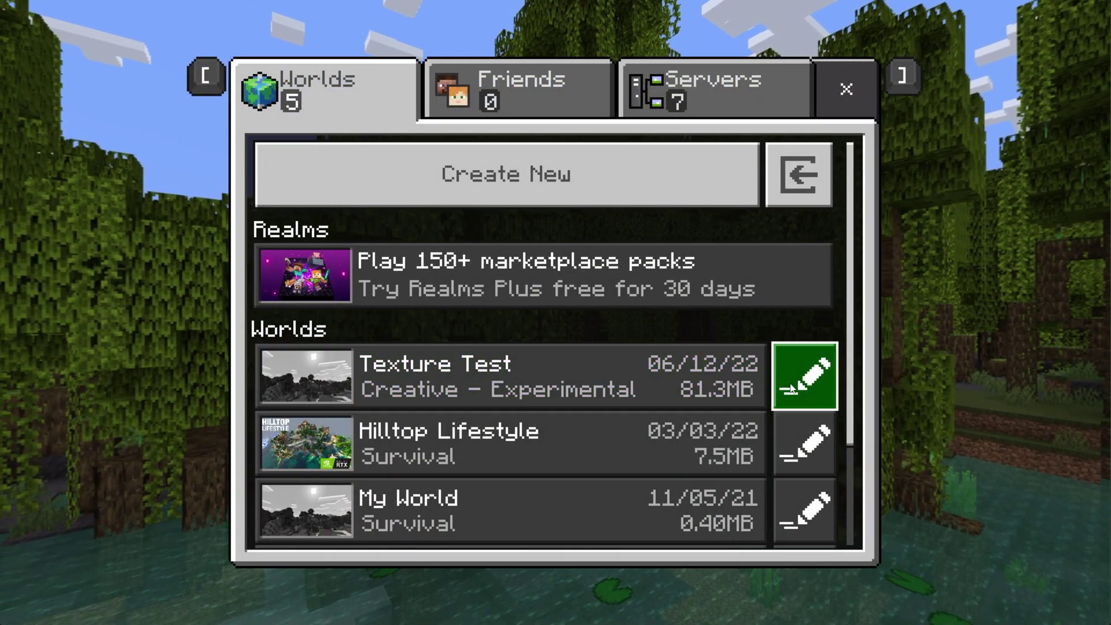
click(803, 373)
scroll(772, 323, down, 15)
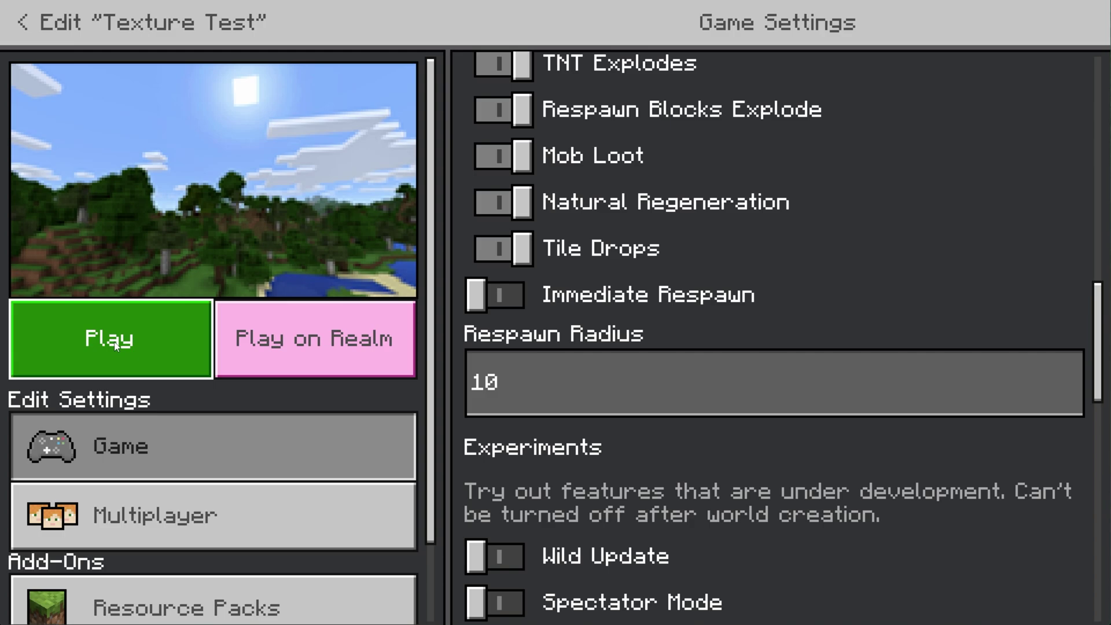
click(24, 22)
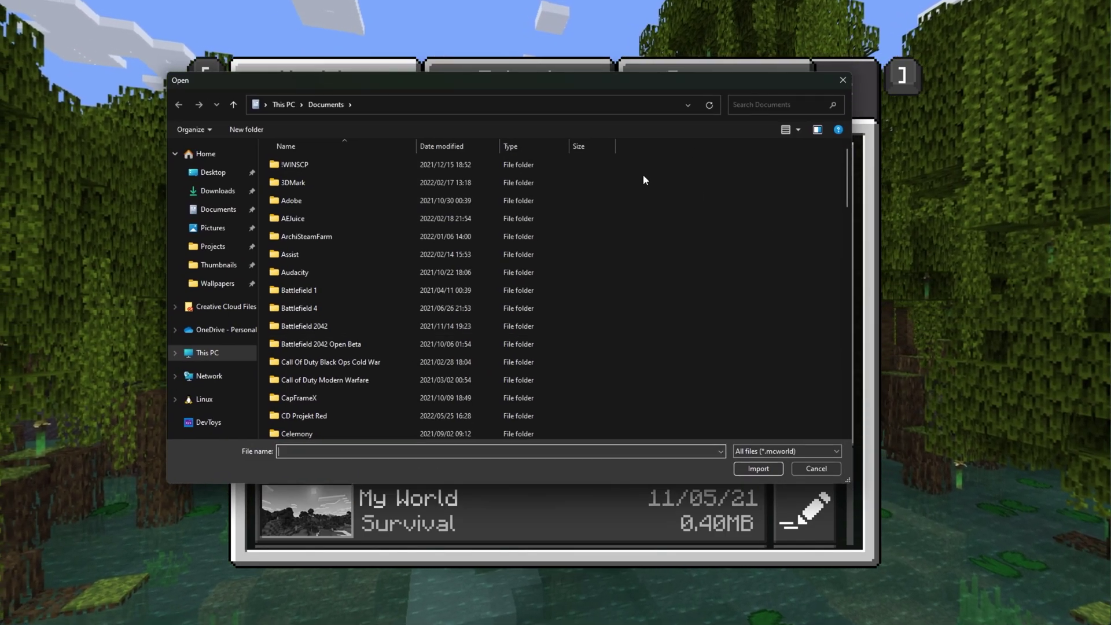
Dismiss the Import dialog and launch Texture Test, accepting the experimental-world warning
click(841, 80)
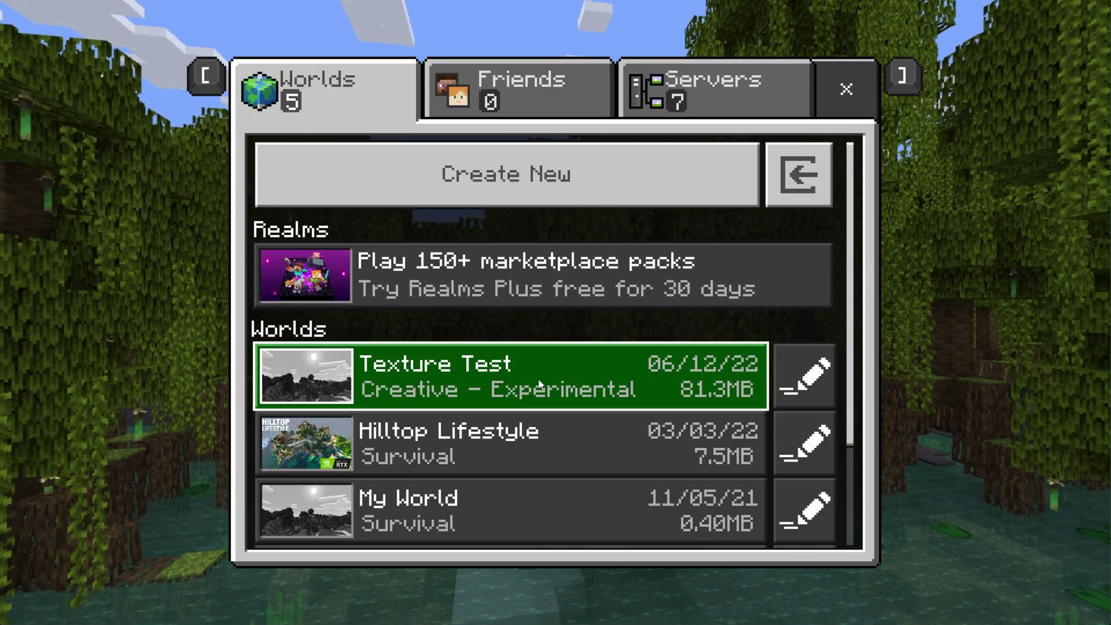
click(570, 385)
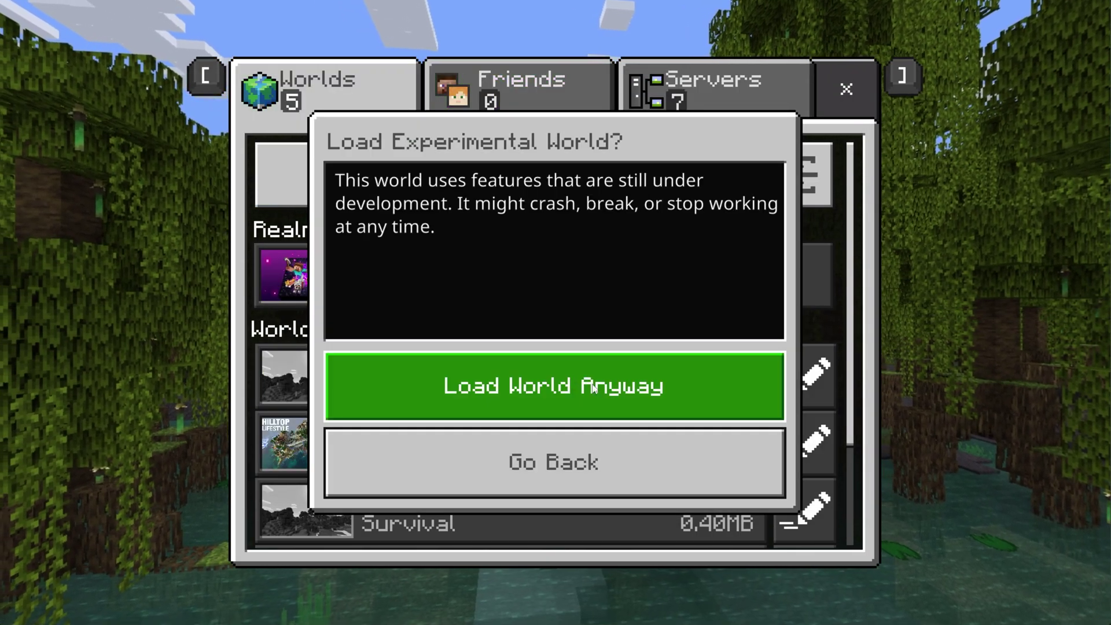
click(594, 386)
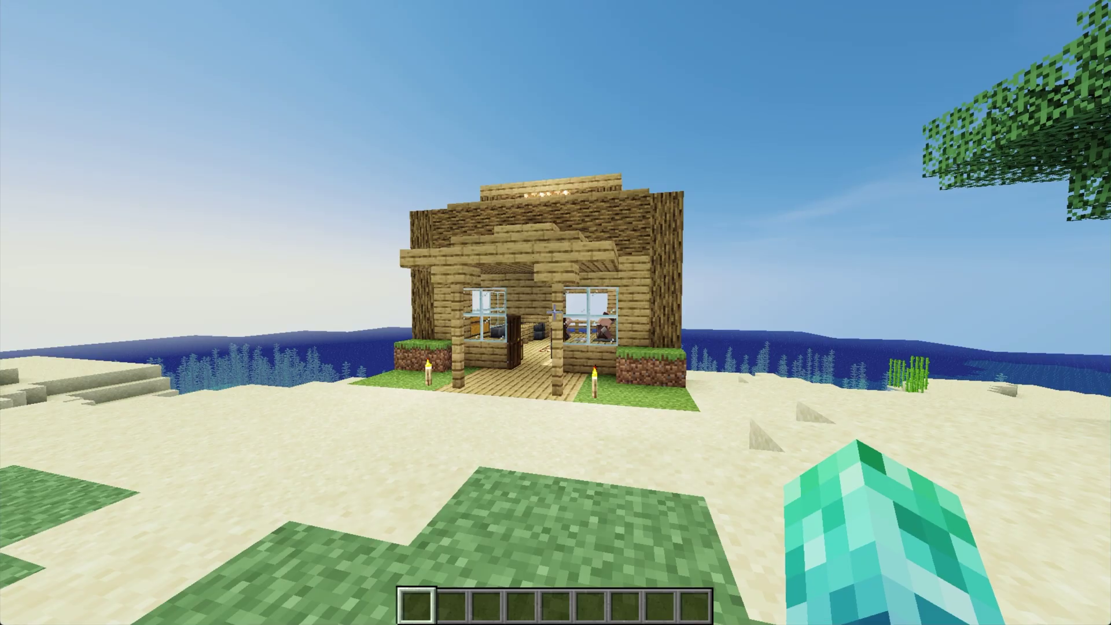
Show the debug overlay, teleport to -3014 71 384 and walk up to the beach house
key(F3)
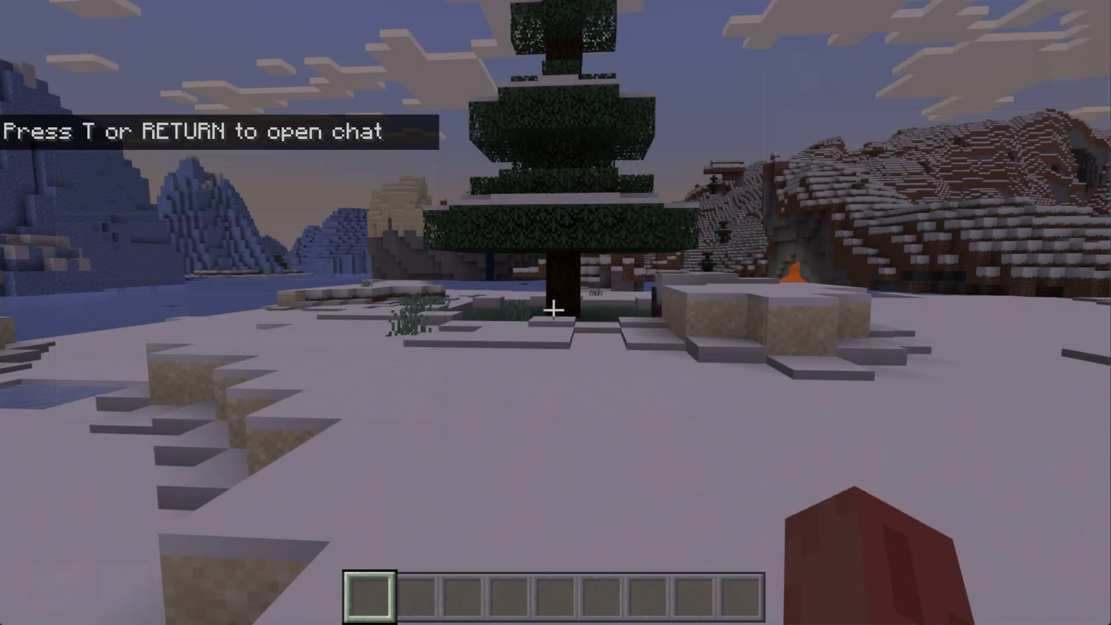
key(t)
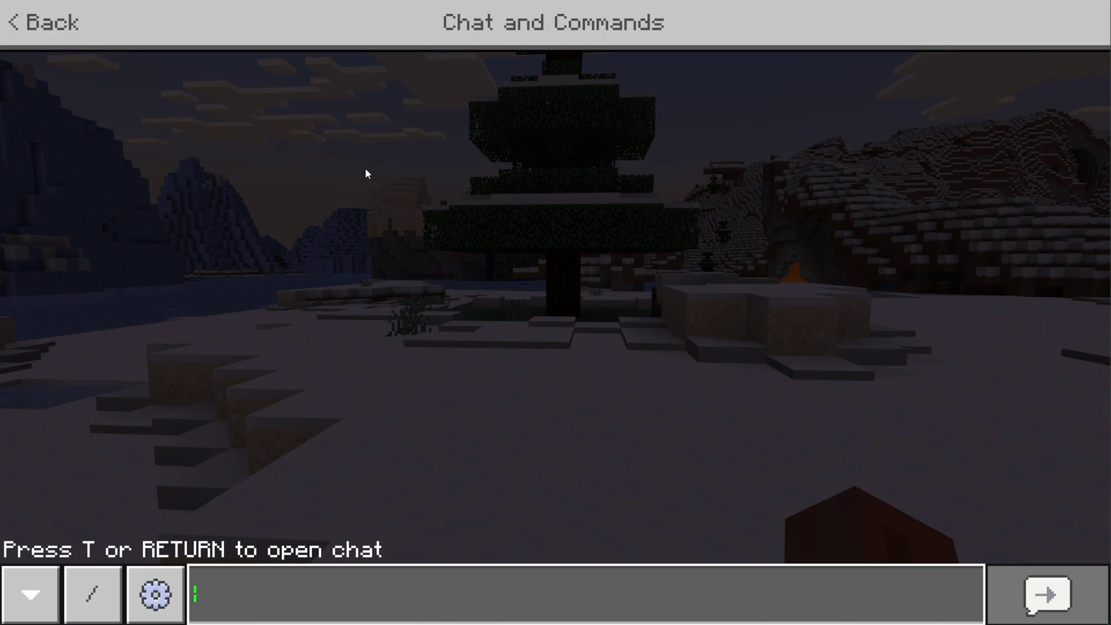
text(/tp -3014 71 384)
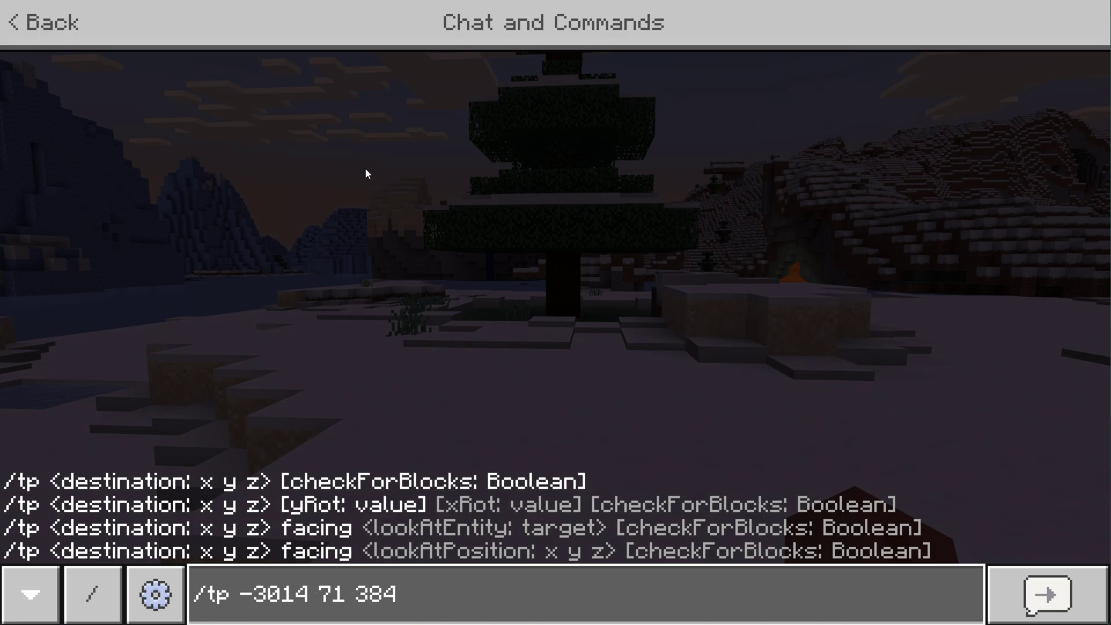
key(Return)
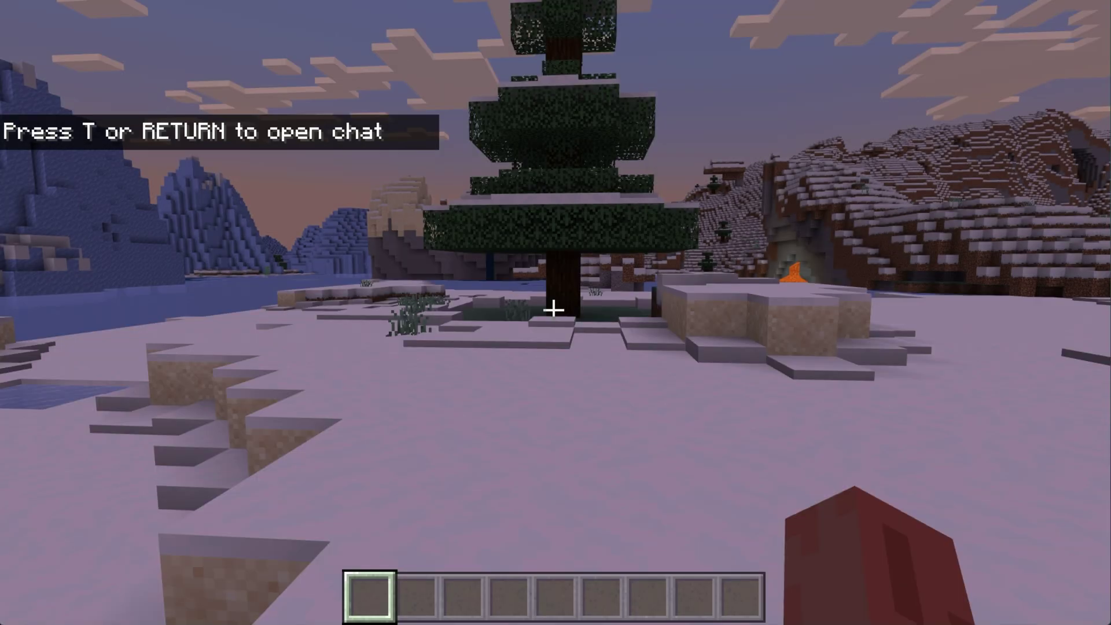
key(slash)
key(Escape)
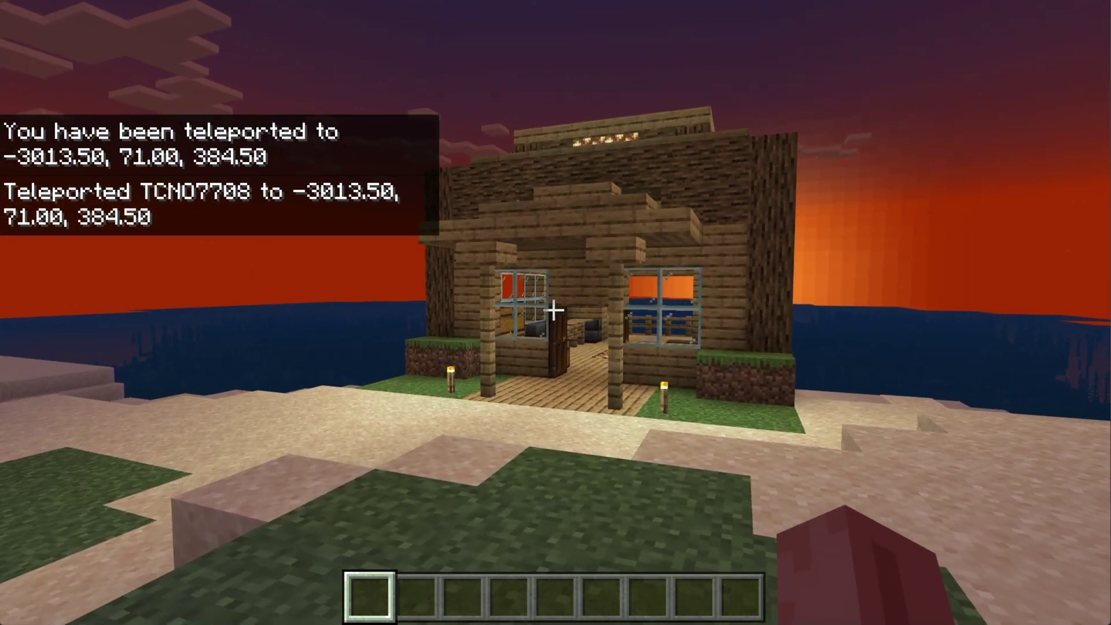
key(w)
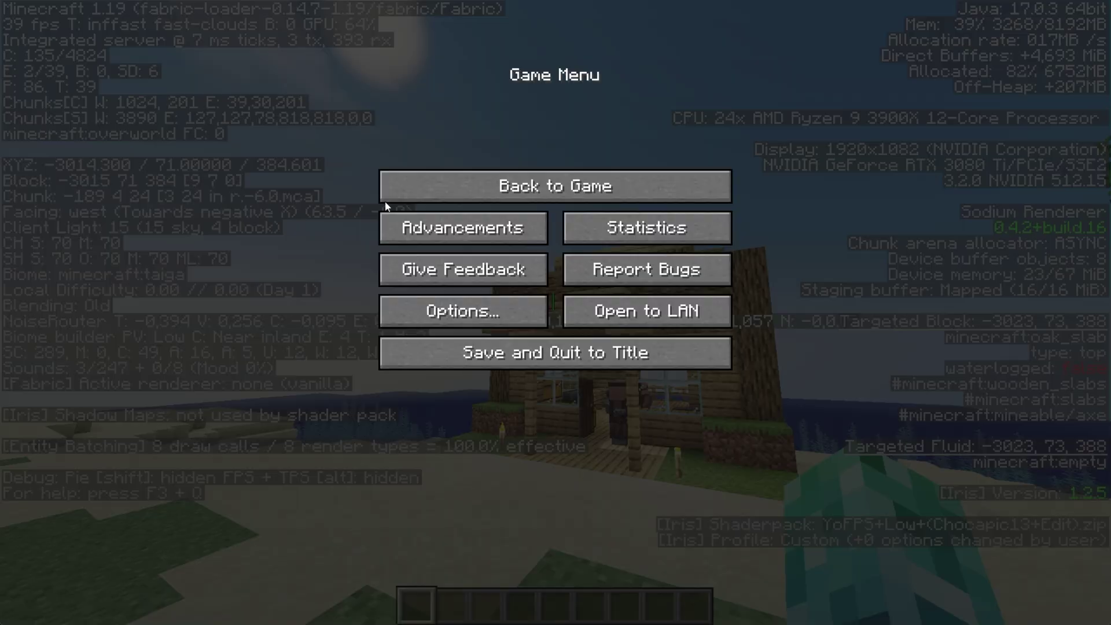
key(Escape)
key(w)
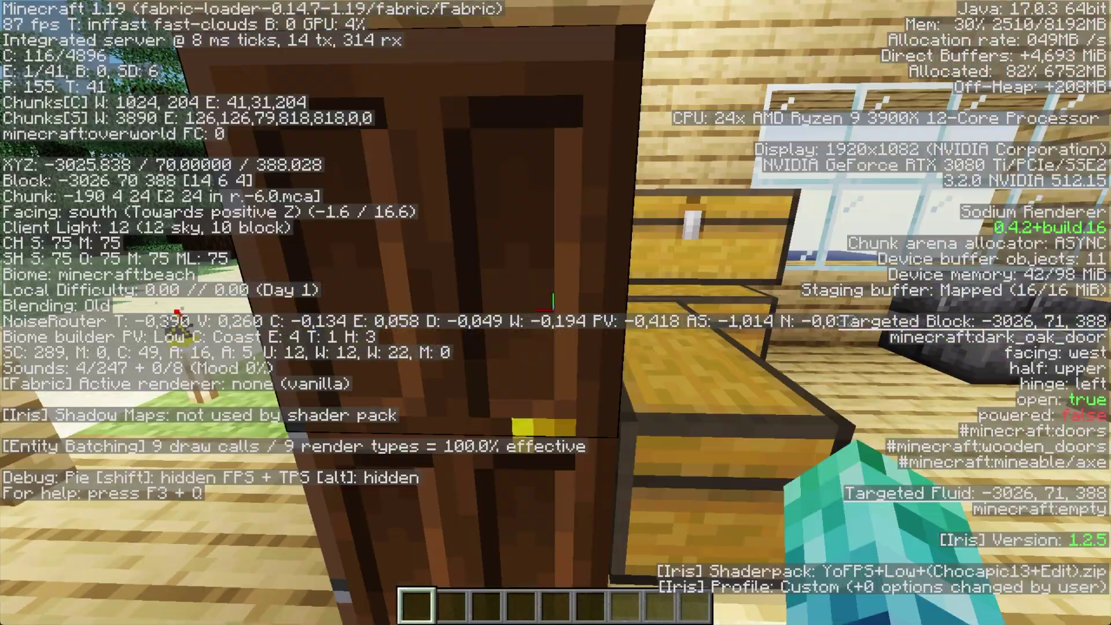
key(s)
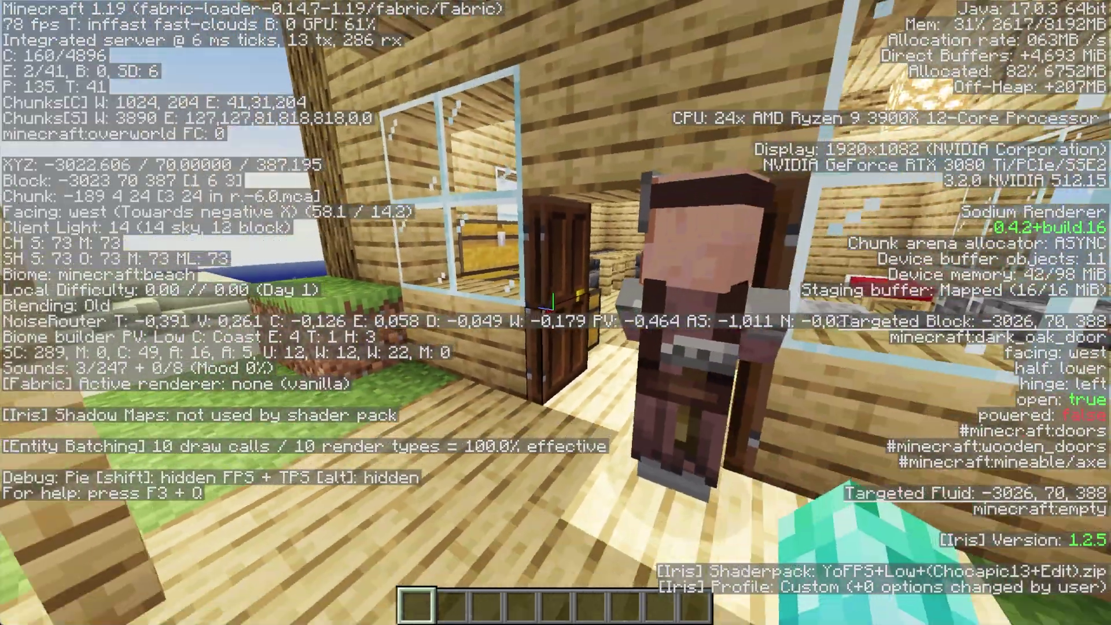
key(Escape)
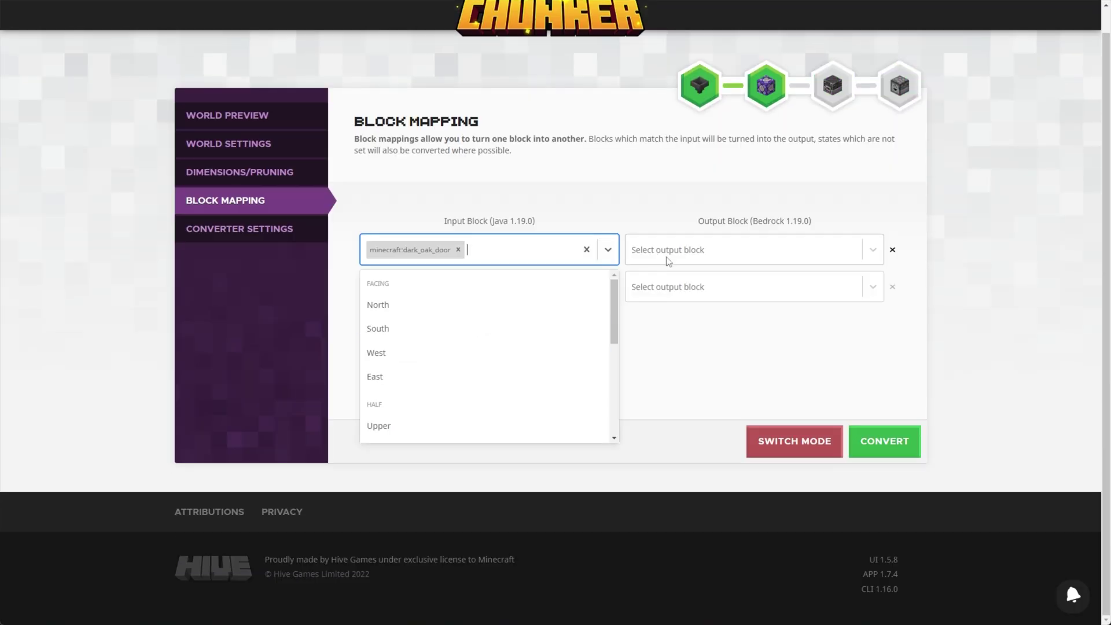
Set iron_door output to open_bit=true and waterlogged=true, then reconvert and download the world
click(679, 259)
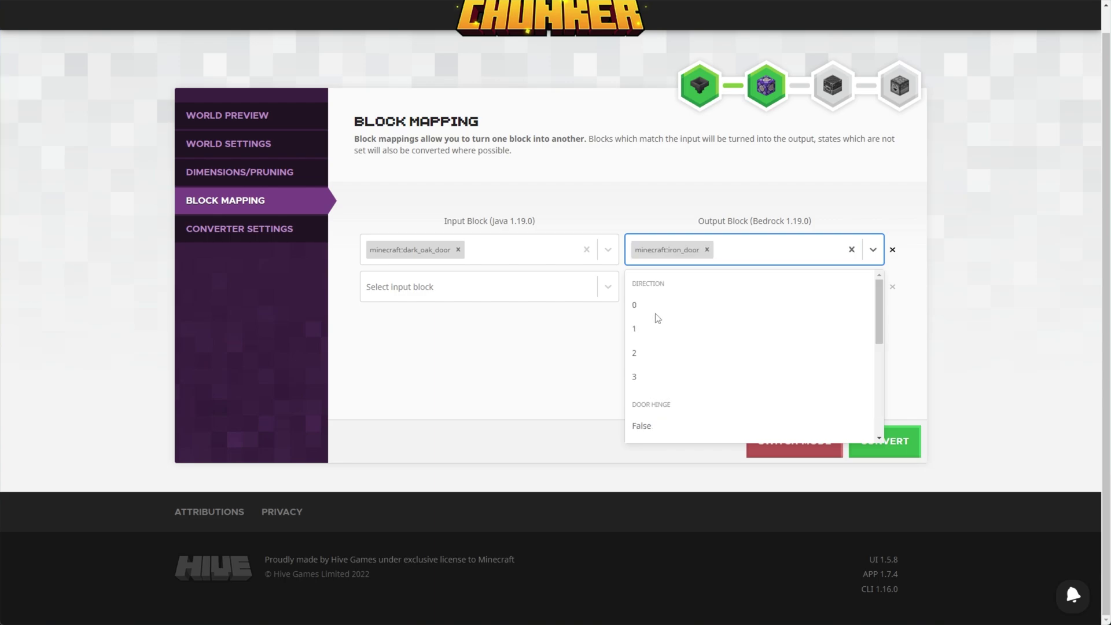
click(657, 337)
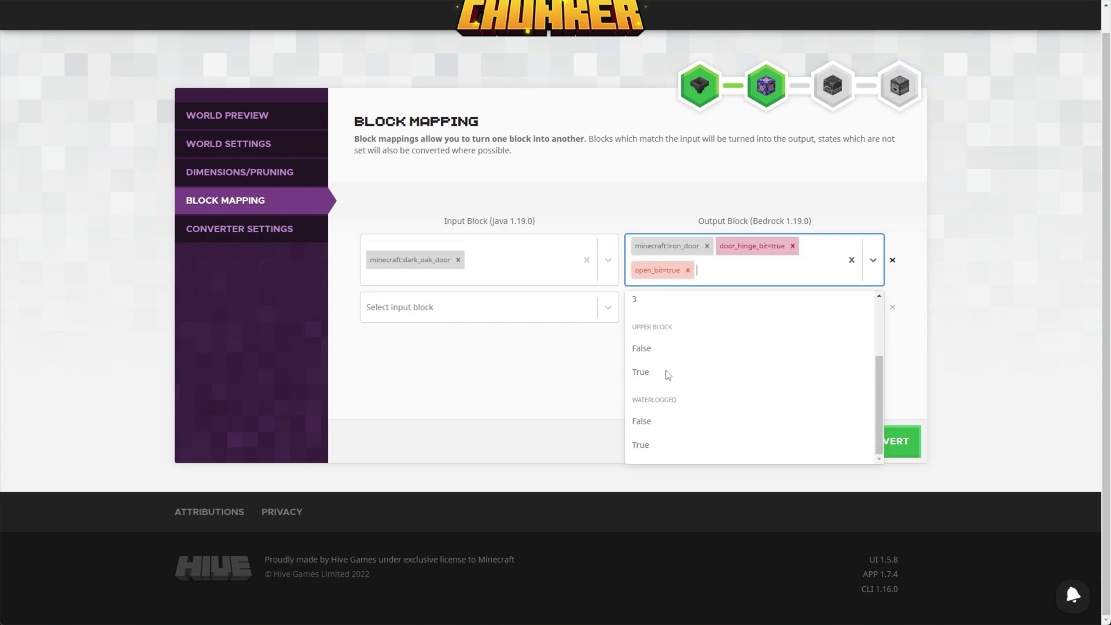
click(665, 443)
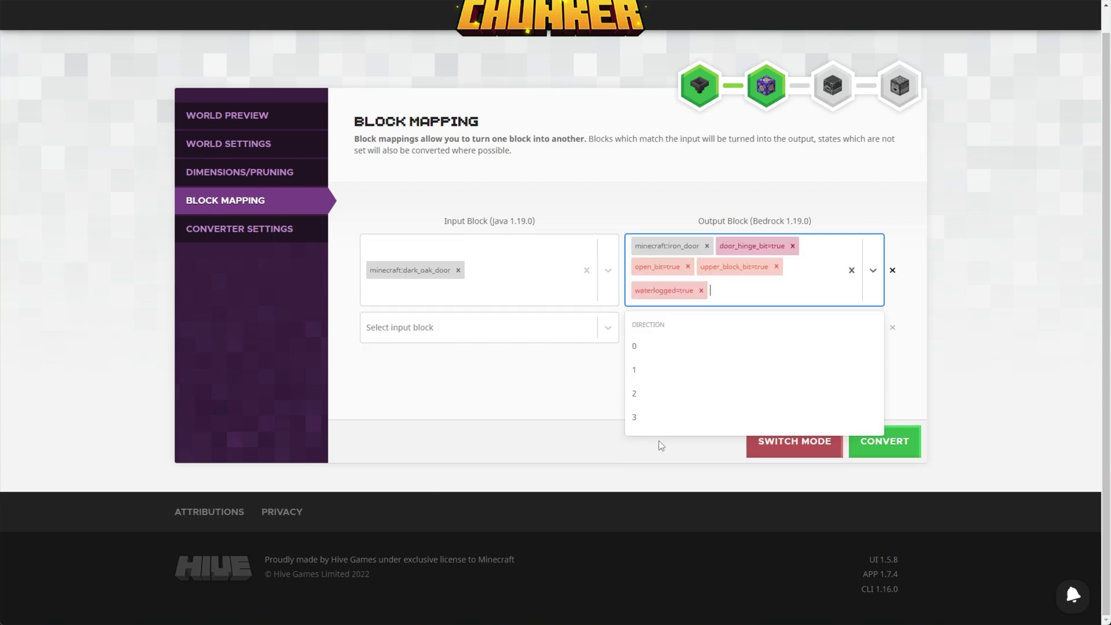
click(925, 326)
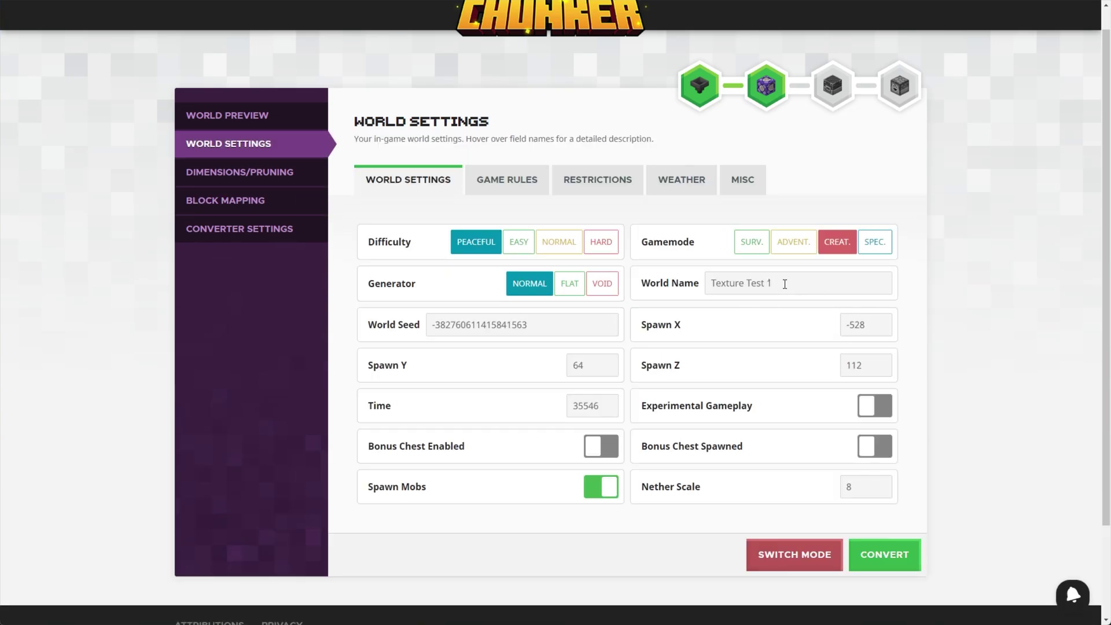
click(884, 555)
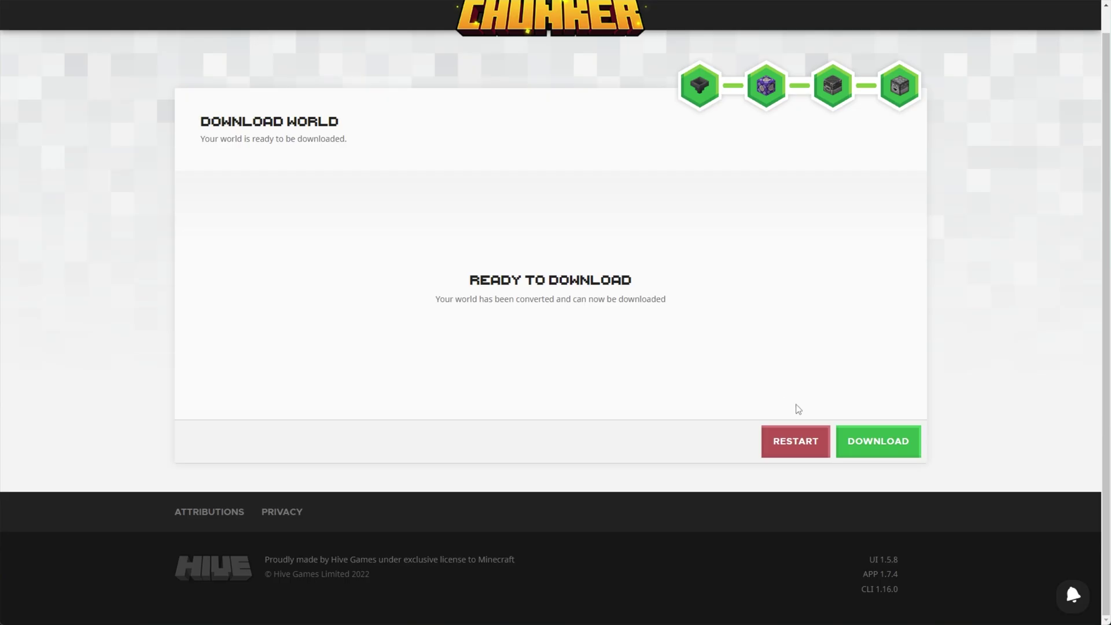
click(885, 443)
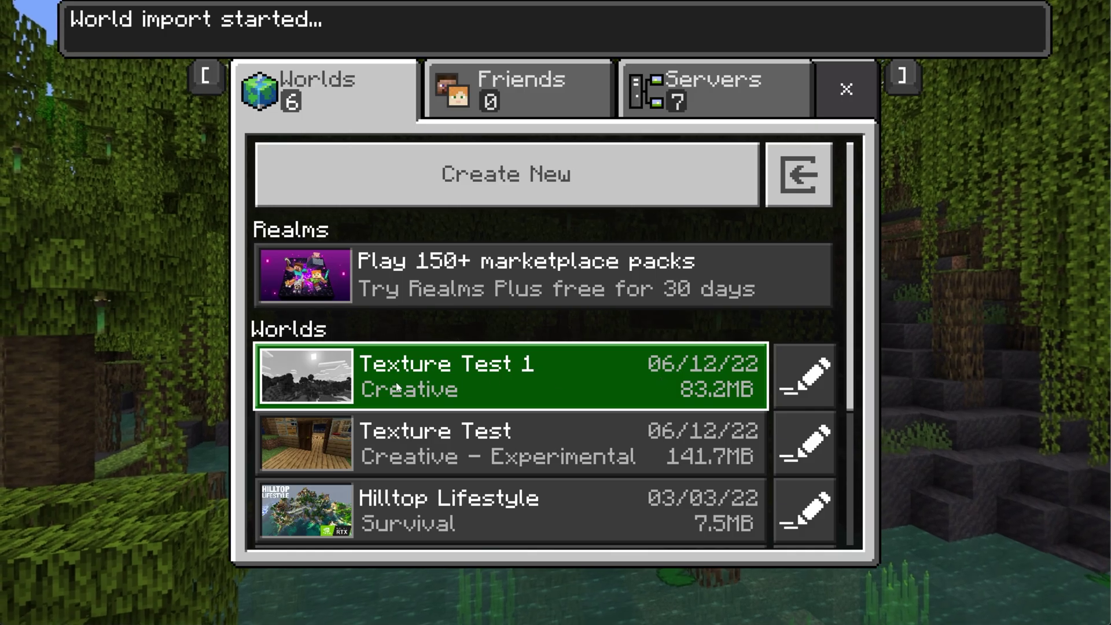
Import the downloaded Texture Test 1 world and teleport back to the beach house
click(659, 379)
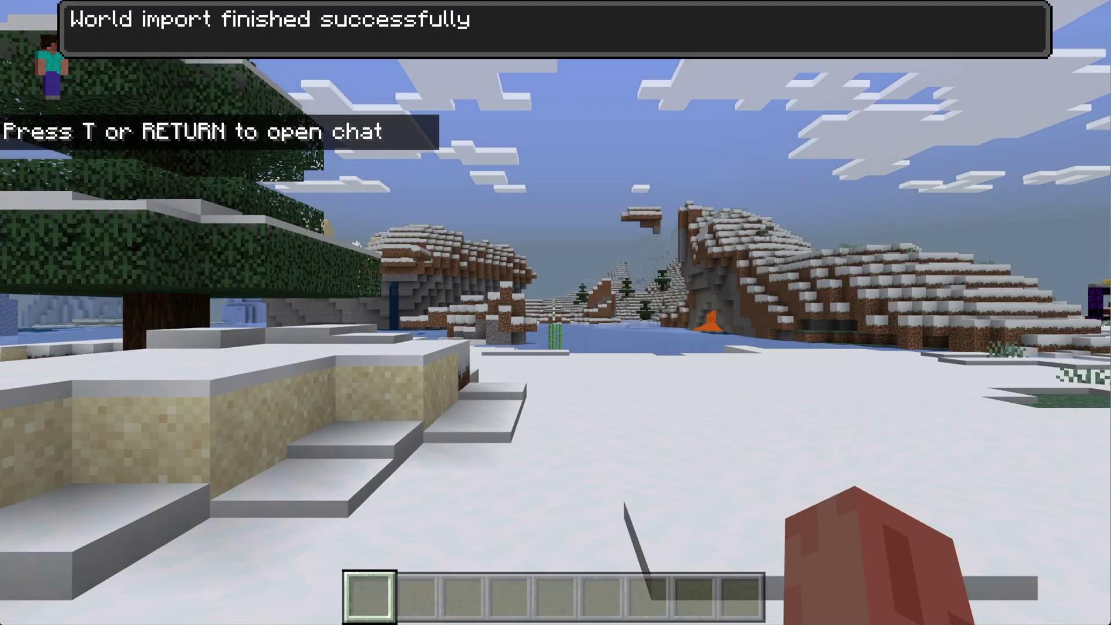
text(t)
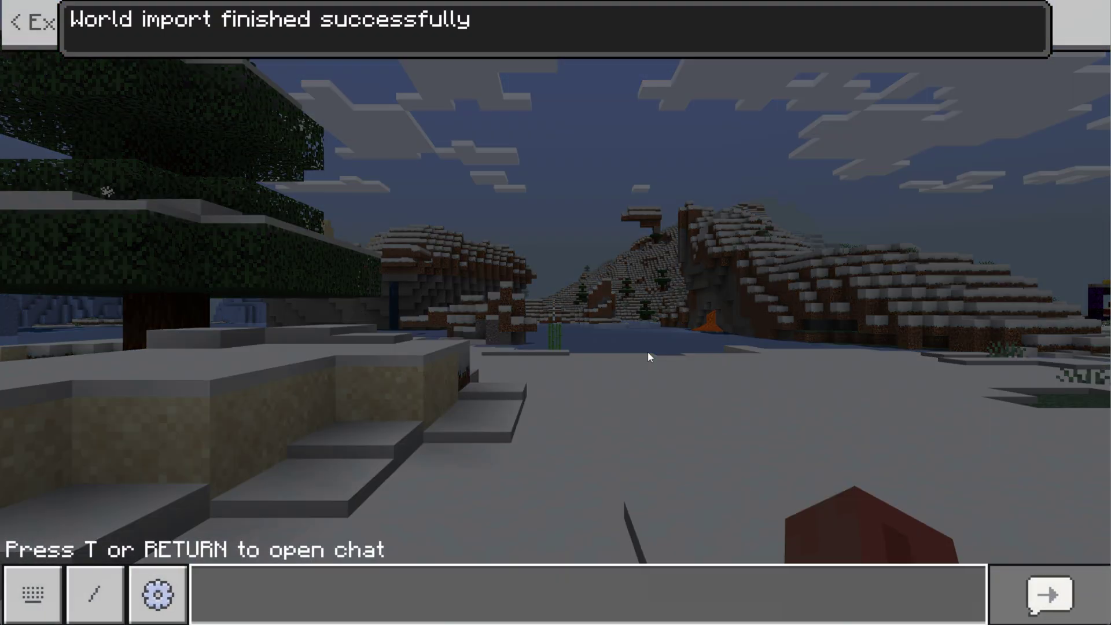
text(top)
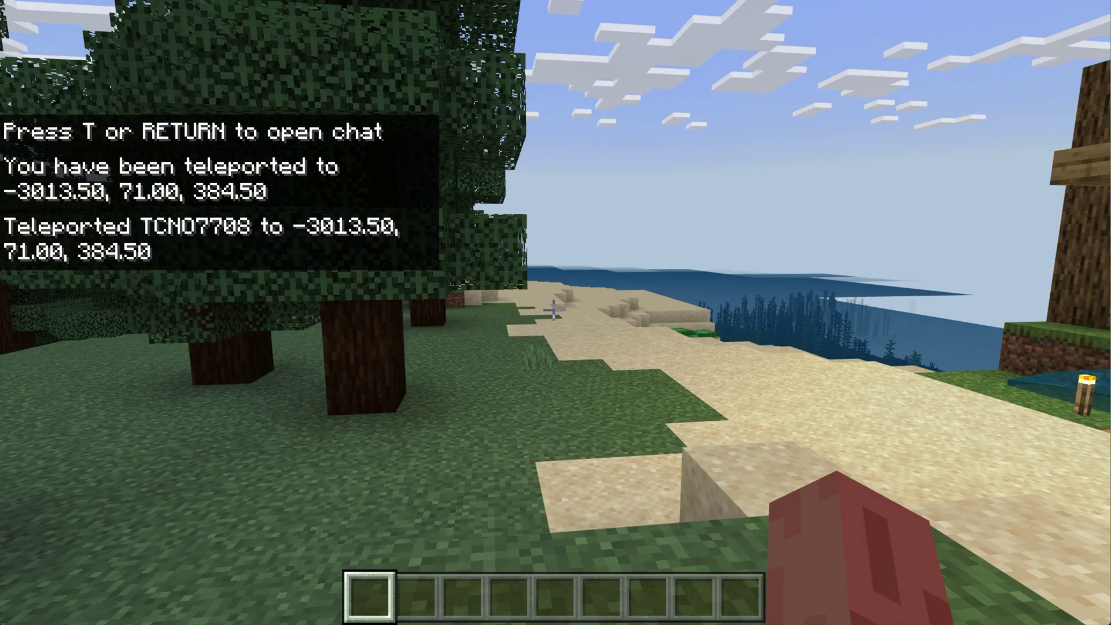
key(w)
Walk into the flooded beach house, then back out to view its water-covered floor
key(w)
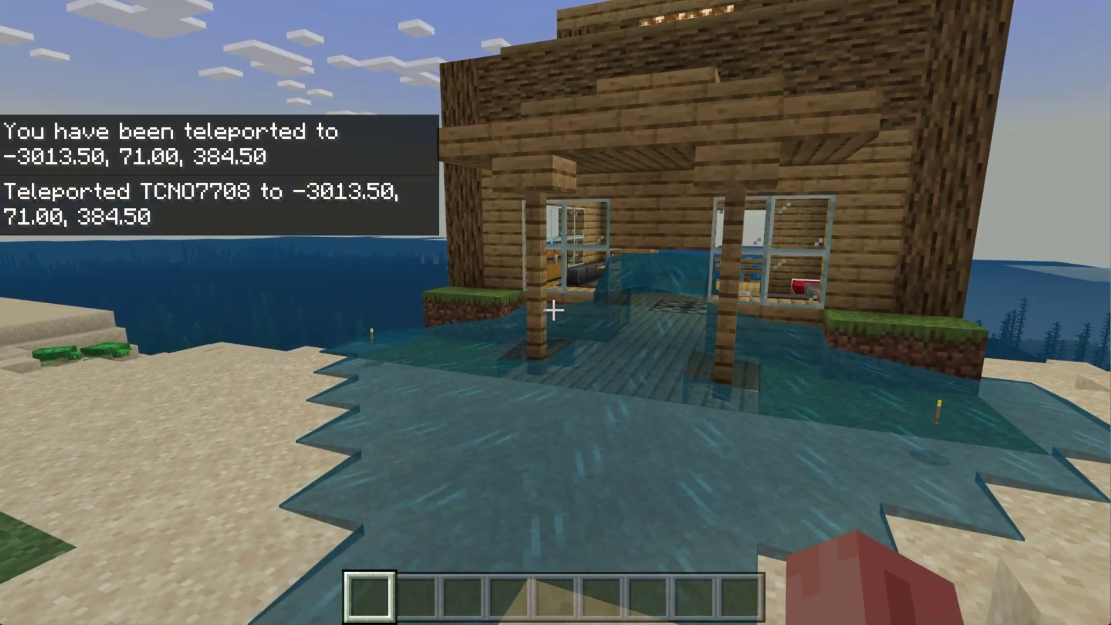
key(w)
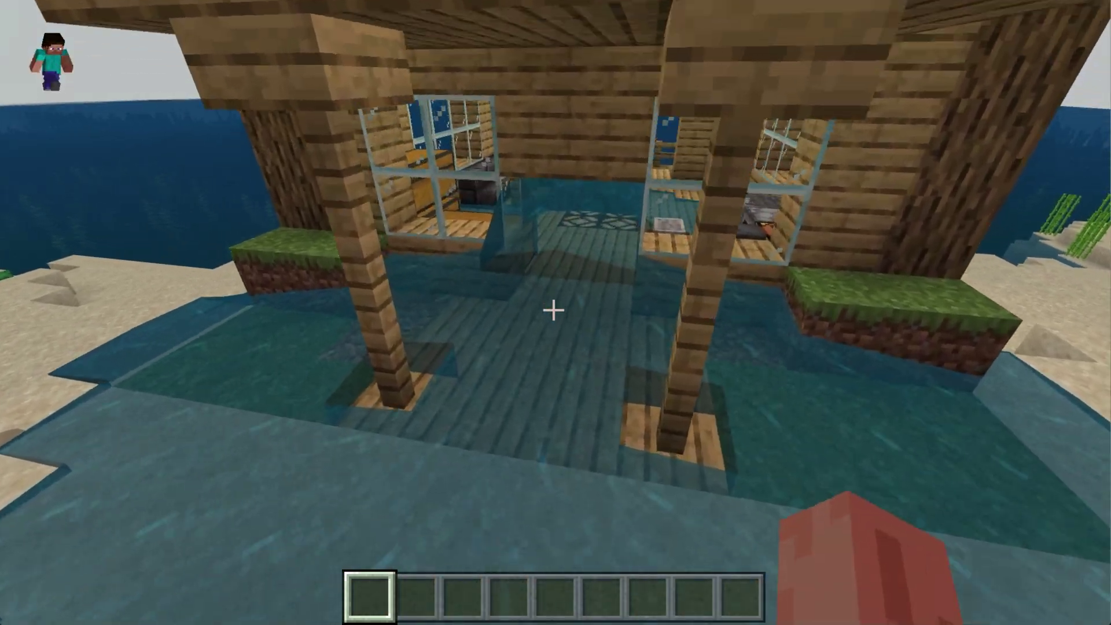
key(w)
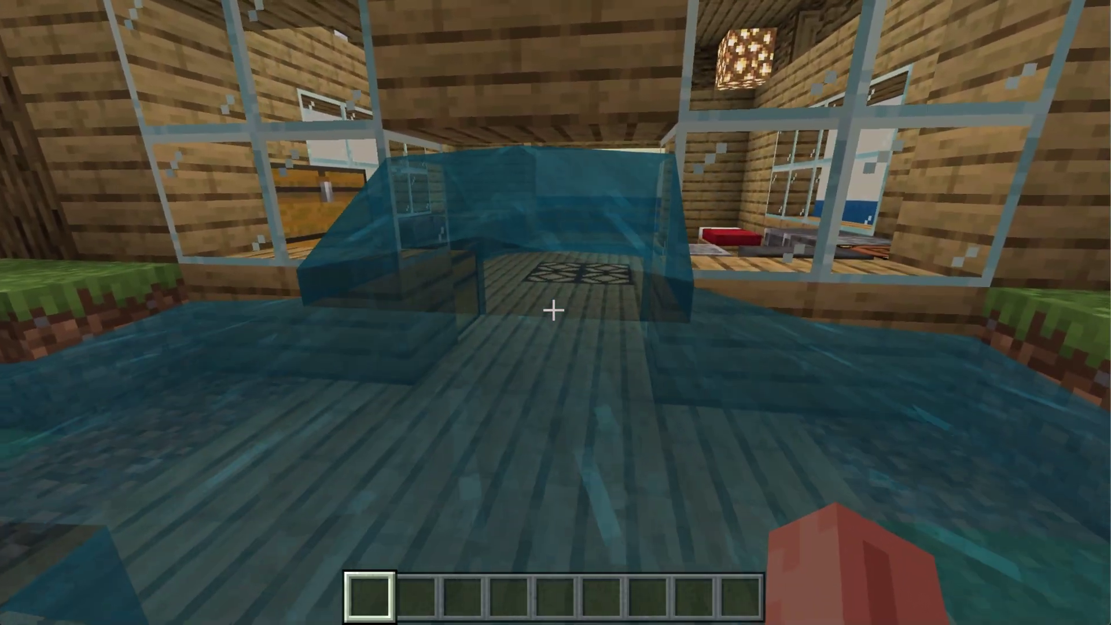
key(w)
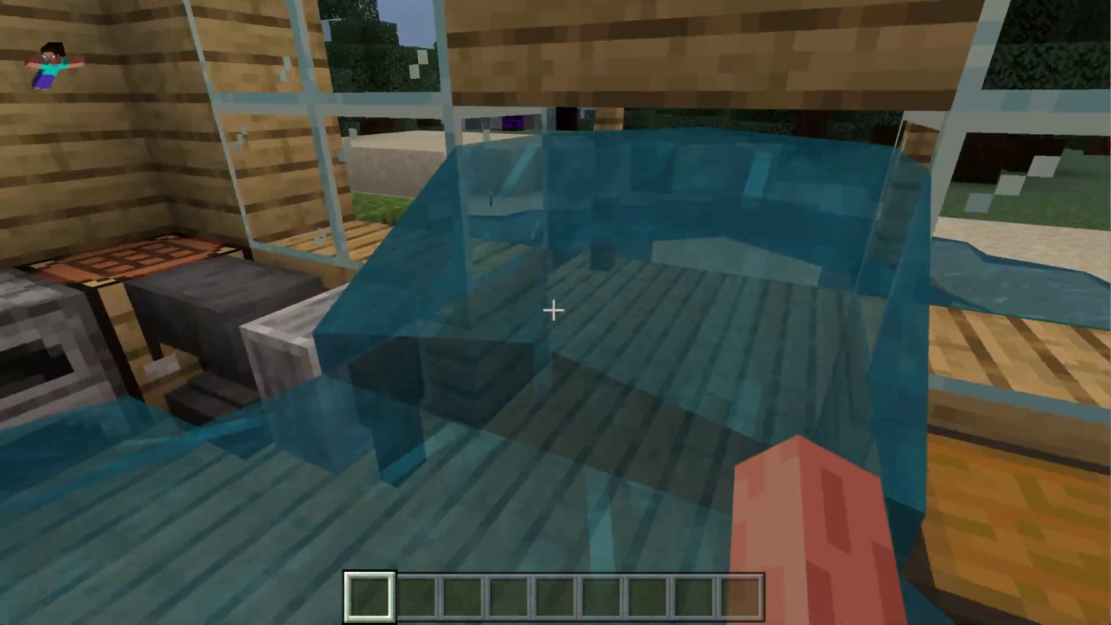
key(s)
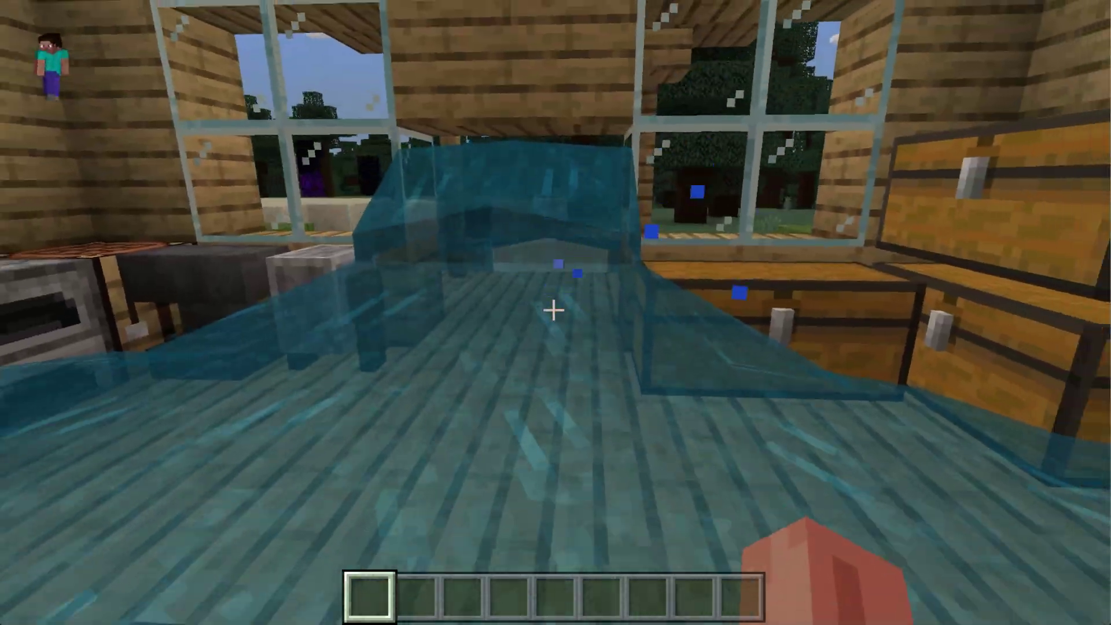
key(s)
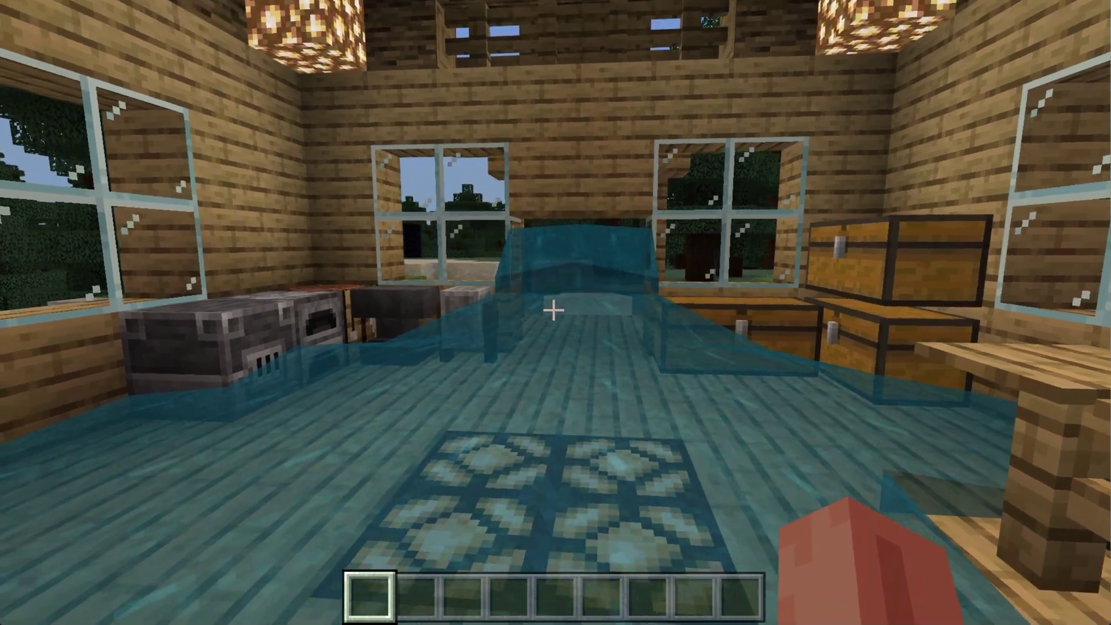
key(s)
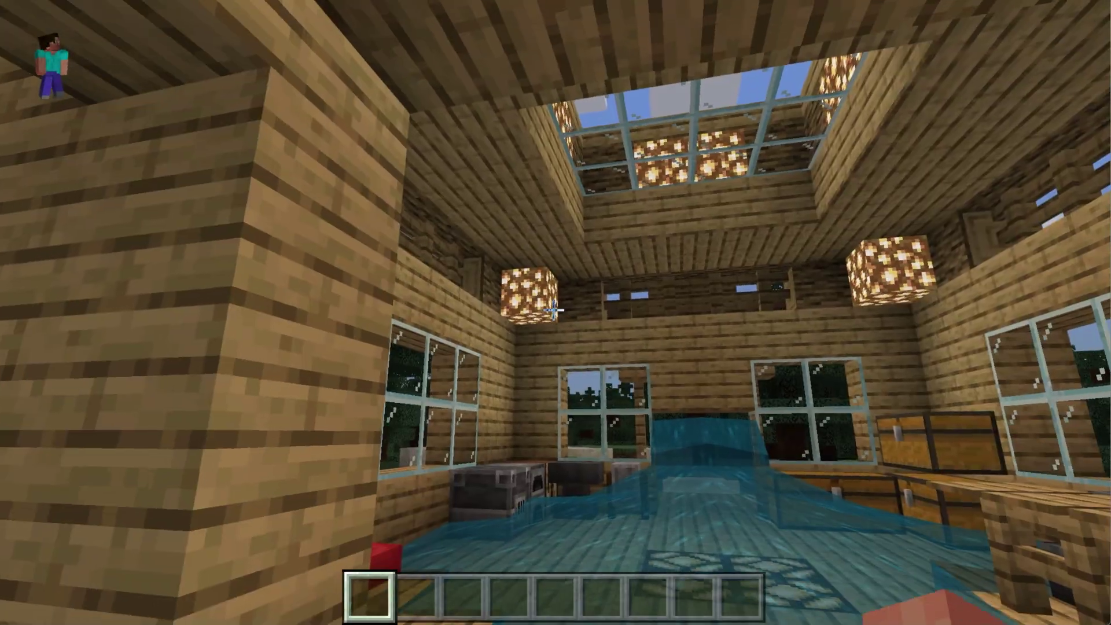
key(s)
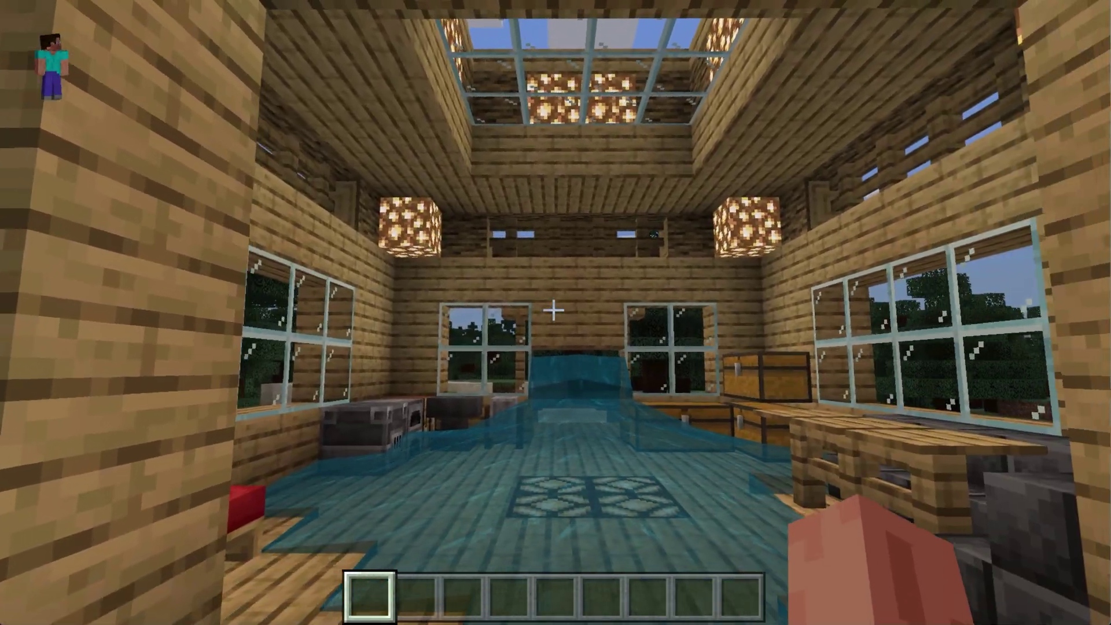
key(s)
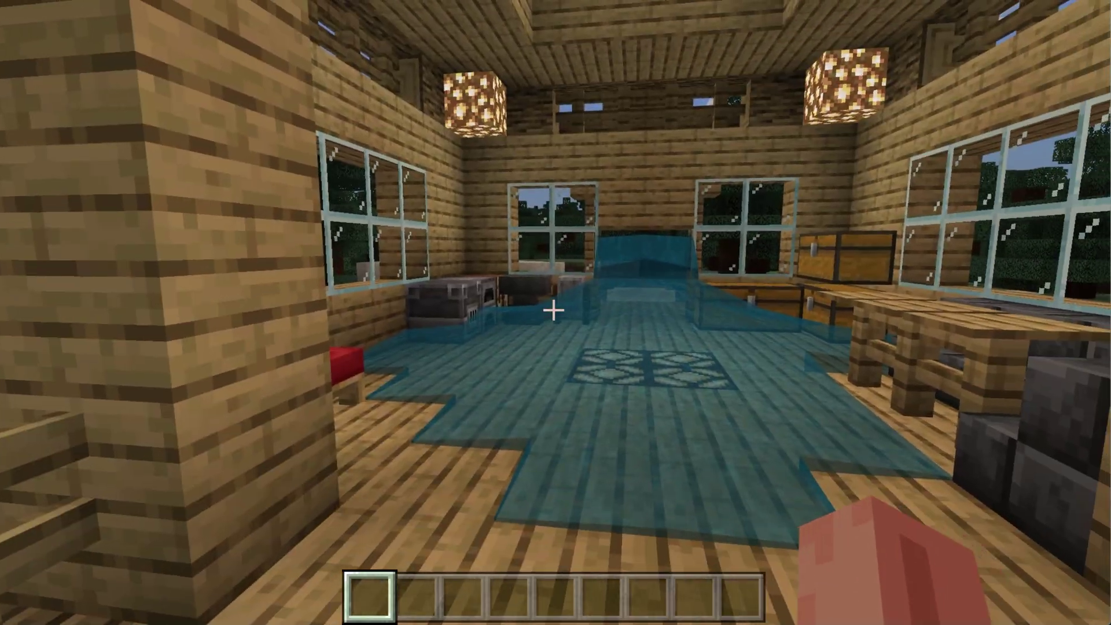
key(s)
key(s)
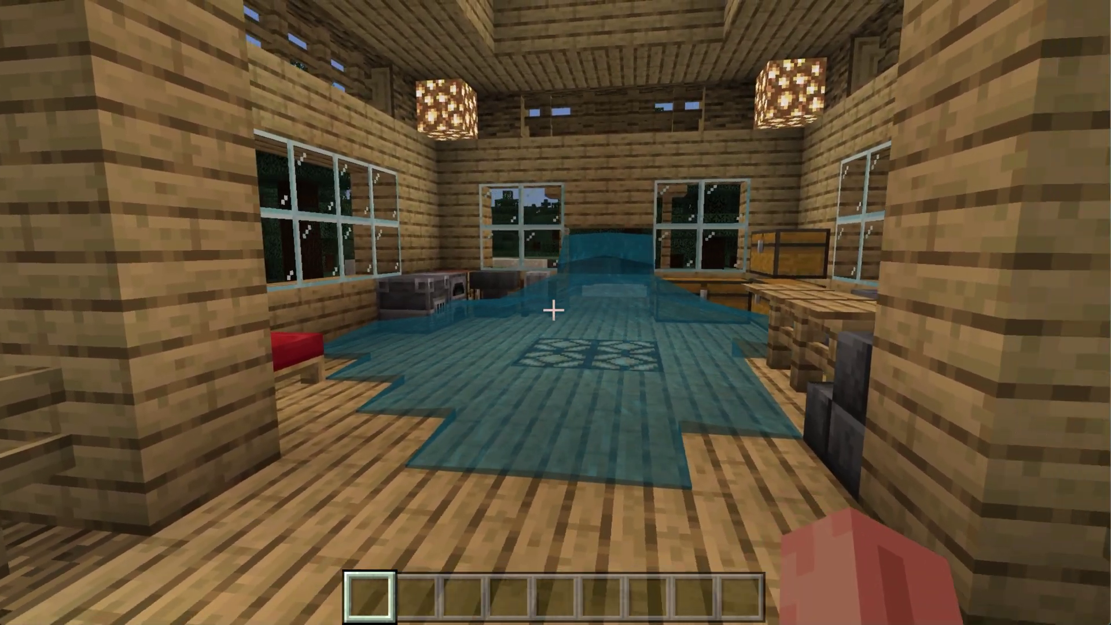